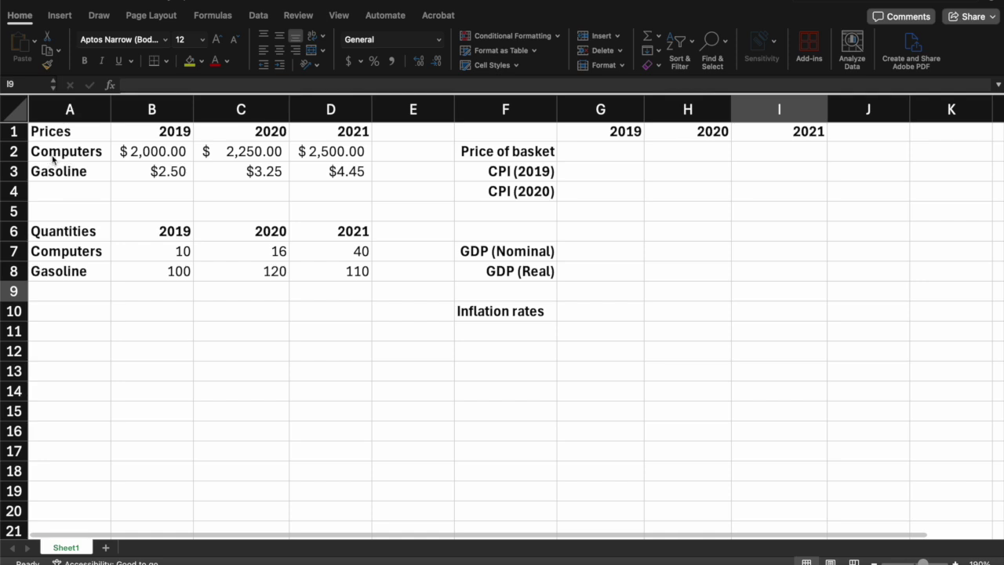
Examine the computer and gasoline price and quantity tables for 2019 to 2021
{"action": "left_click", "coordinate": [58, 153]}
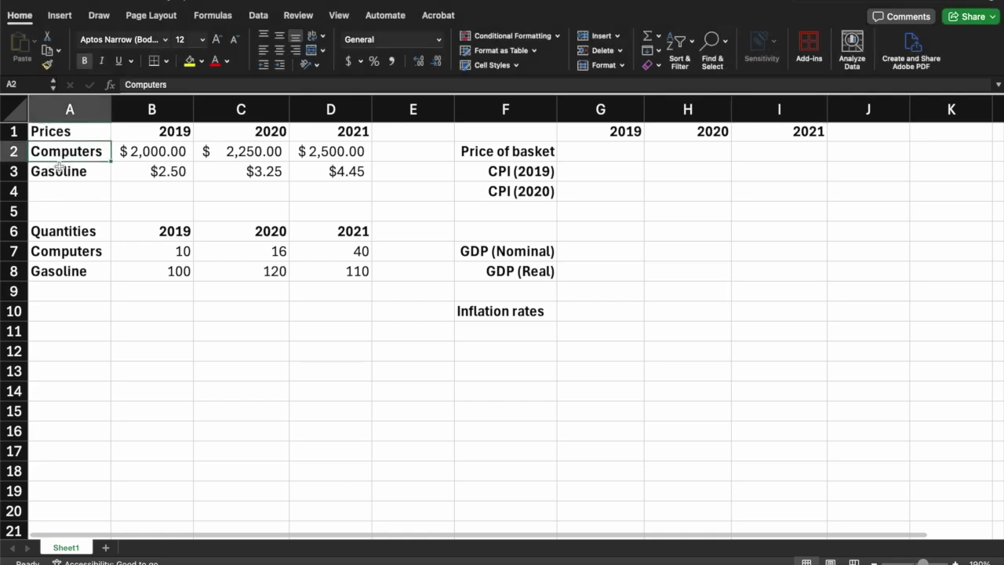
{"action": "left_click", "coordinate": [59, 172]}
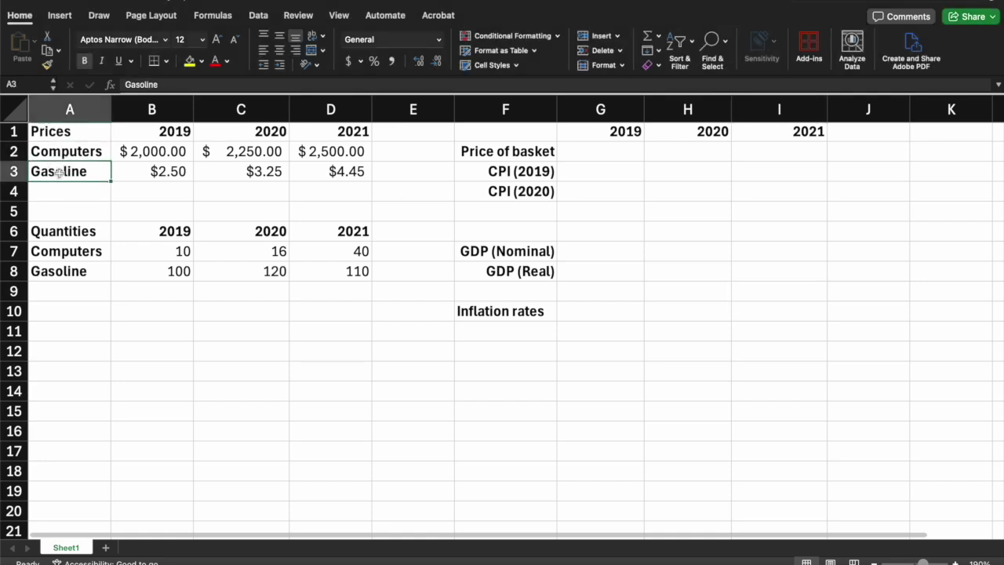
{"action": "left_click", "coordinate": [58, 134]}
{"action": "left_click_drag", "start_coordinate": [165, 135], "coordinate": [339, 133]}
{"action": "left_click", "coordinate": [171, 155]}
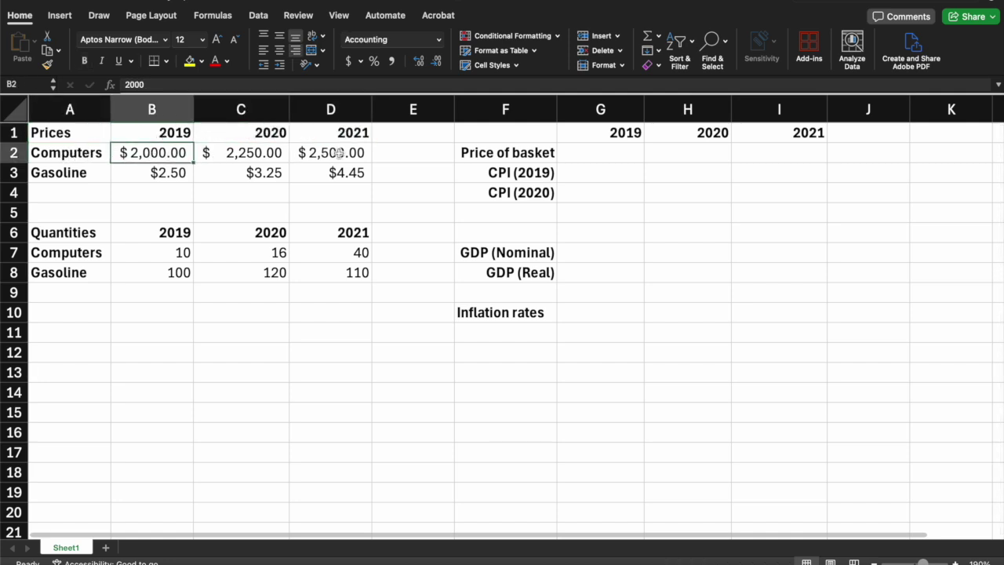
{"action": "left_click_drag", "start_coordinate": [137, 174], "coordinate": [337, 174]}
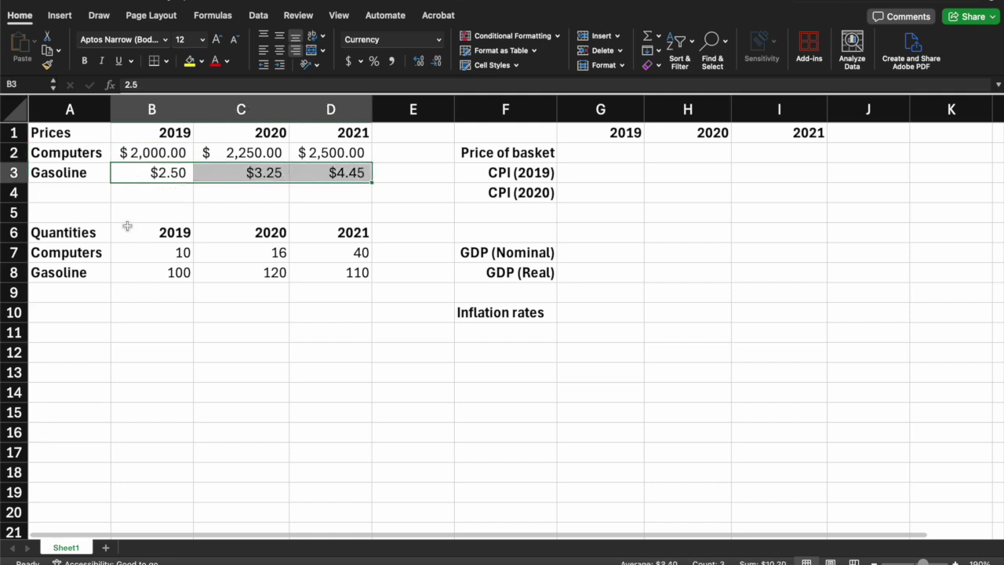
{"action": "left_click", "coordinate": [45, 236]}
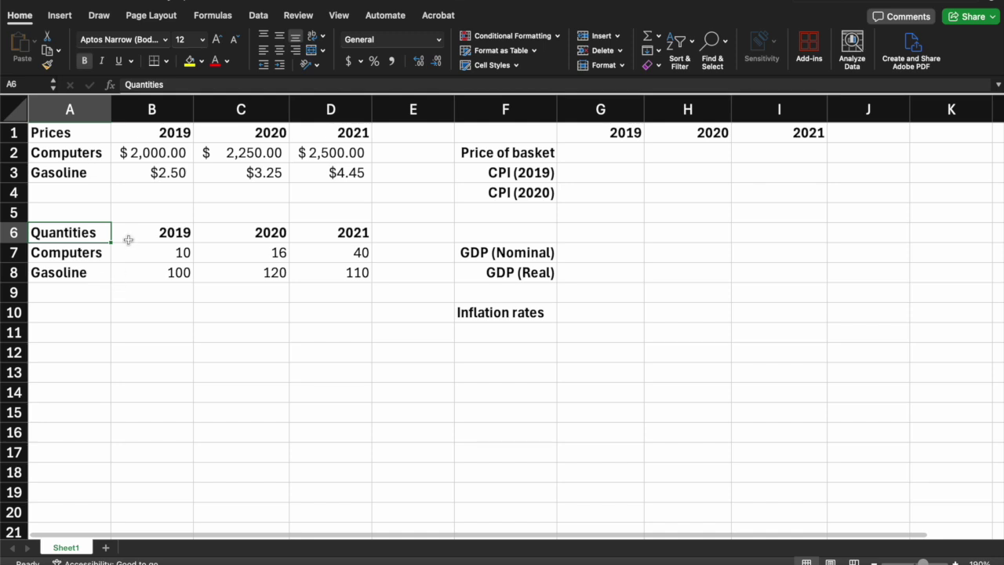
{"action": "left_click", "coordinate": [79, 255]}
{"action": "left_click_drag", "start_coordinate": [79, 254], "coordinate": [307, 253]}
{"action": "left_click_drag", "start_coordinate": [80, 272], "coordinate": [333, 274]}
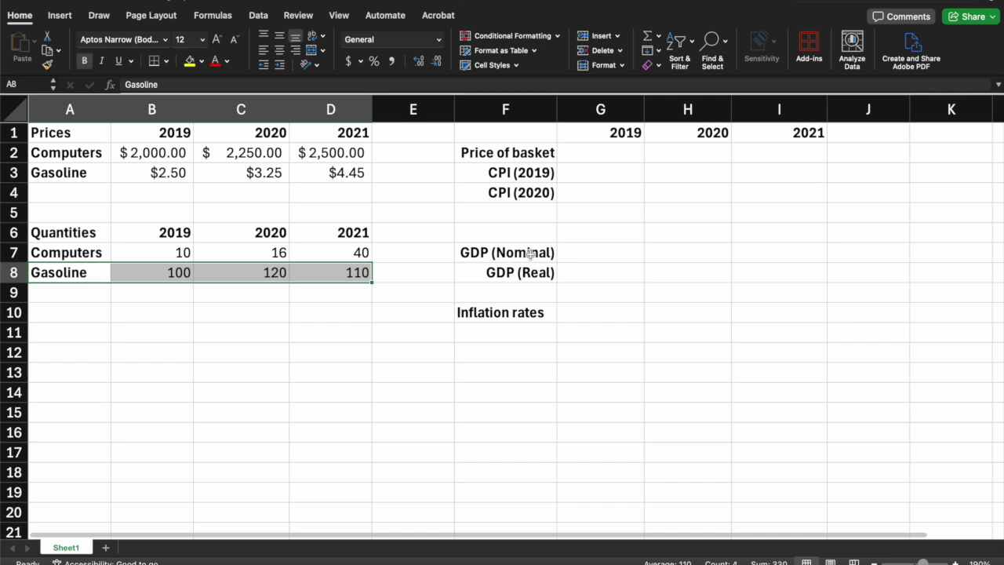
Calculate 2019 nominal GDP in G7 with =SUMPRODUCT(B2:B3,B7:B8), pairing the 2019 prices with the 2019 quantities
{"action": "left_click", "coordinate": [585, 256]}
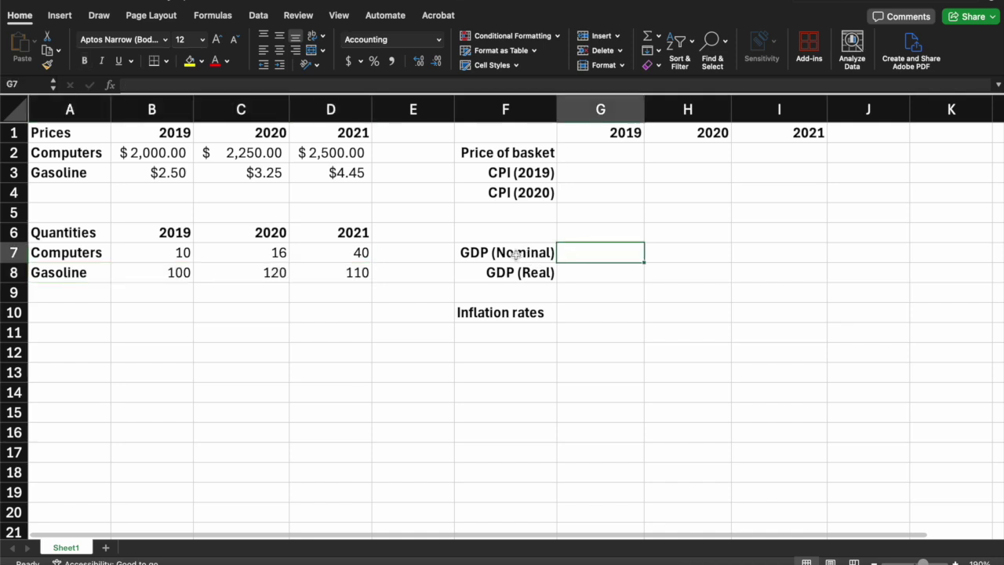
{"action": "left_click", "coordinate": [528, 253]}
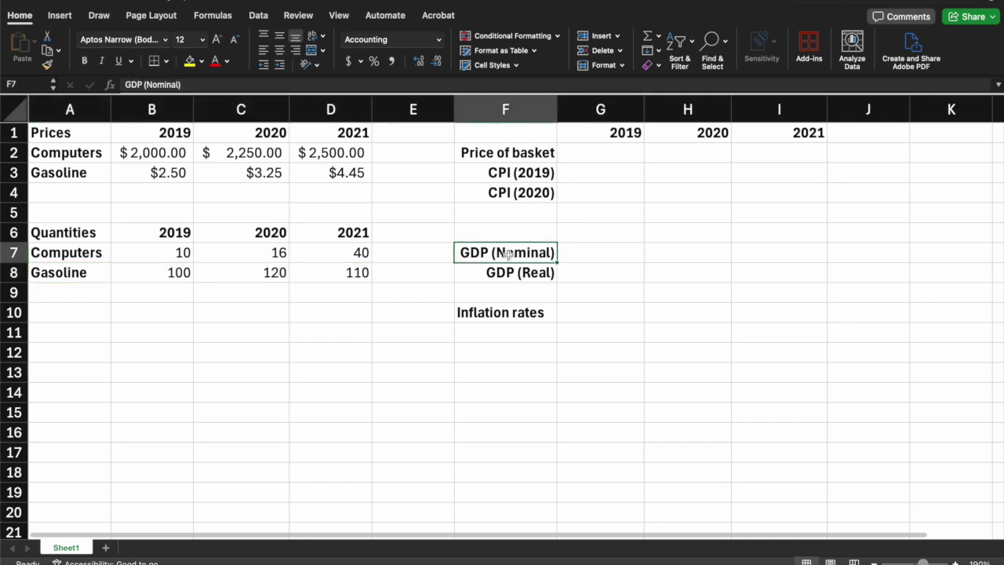
{"action": "left_click", "coordinate": [601, 254]}
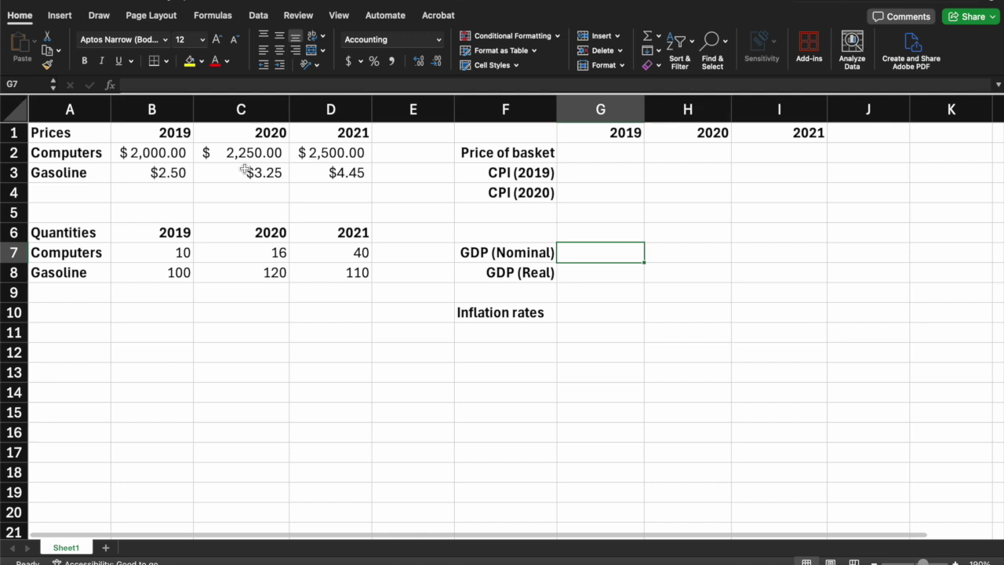
{"action": "type", "text": "="}
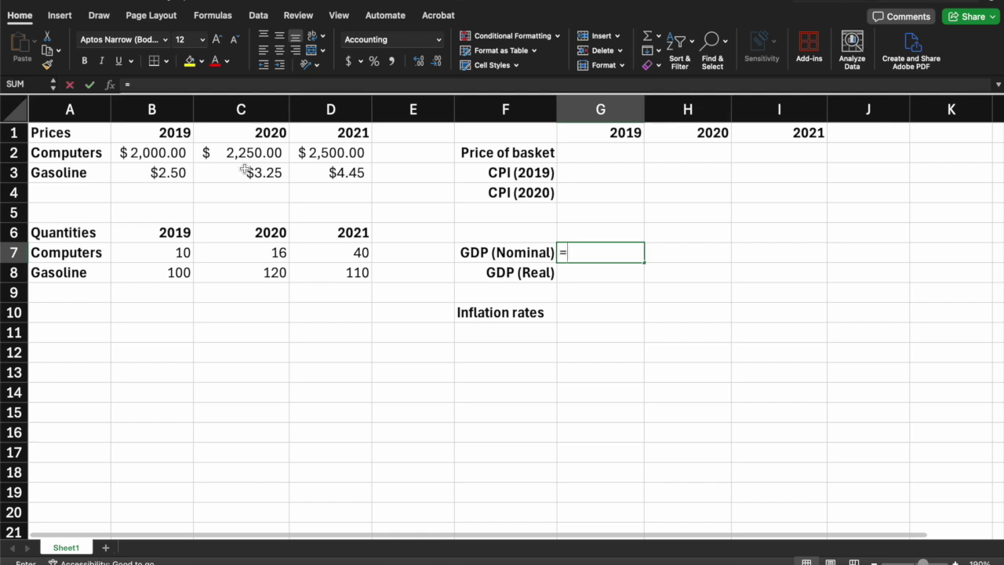
{"action": "type", "text": "sumpro"}
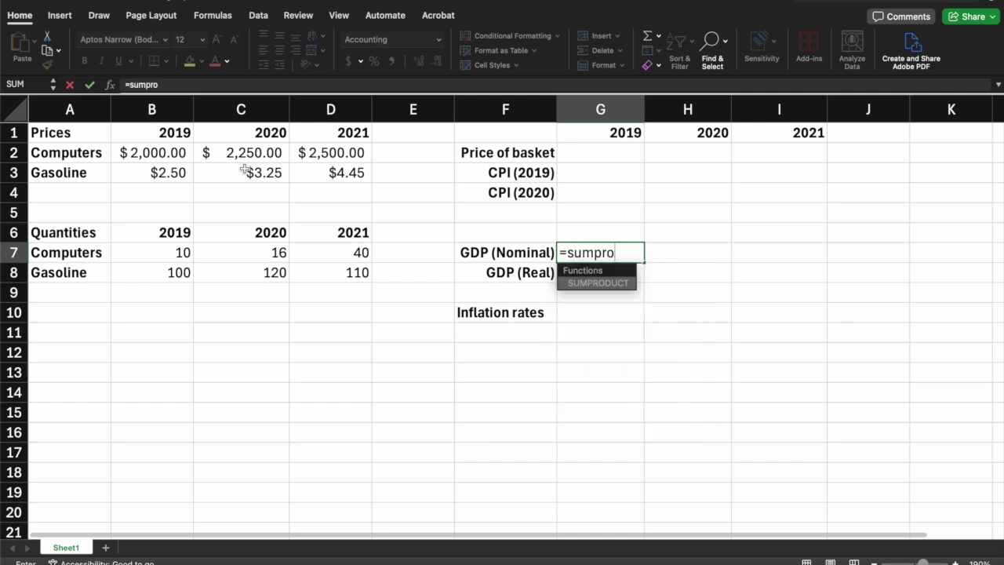
{"action": "key", "text": "Tab"}
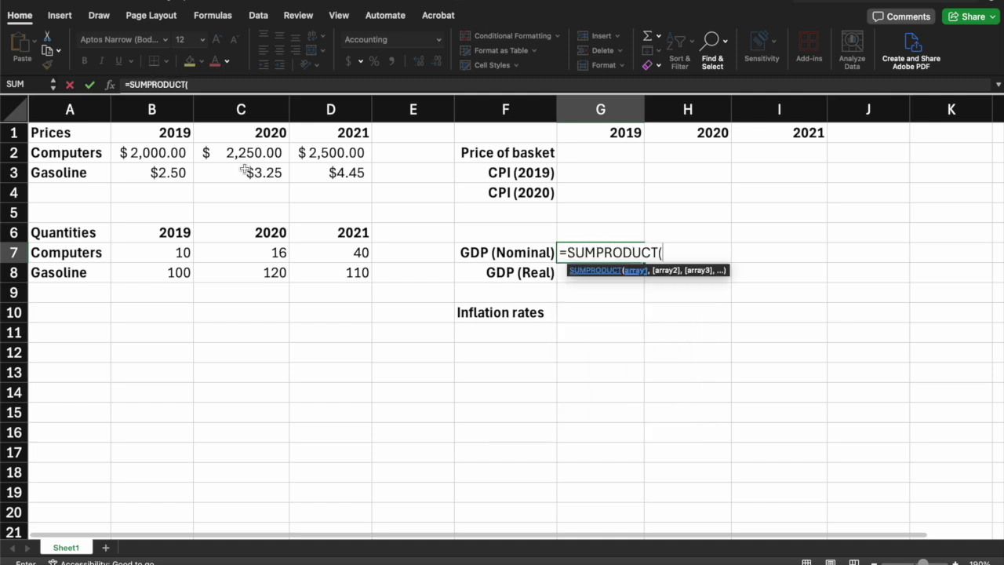
{"action": "left_click_drag", "start_coordinate": [154, 155], "coordinate": [153, 168]}
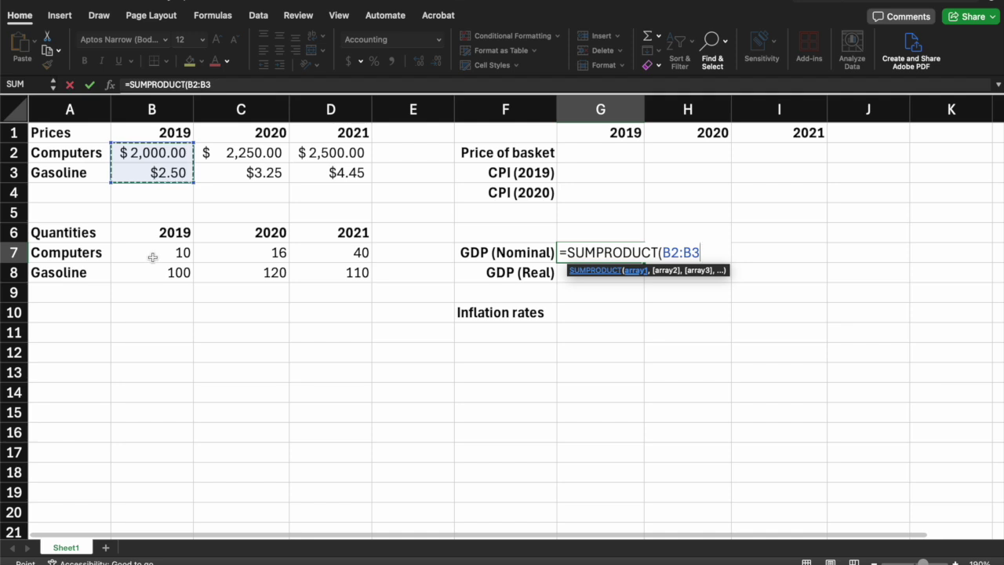
{"action": "type", "text": ","}
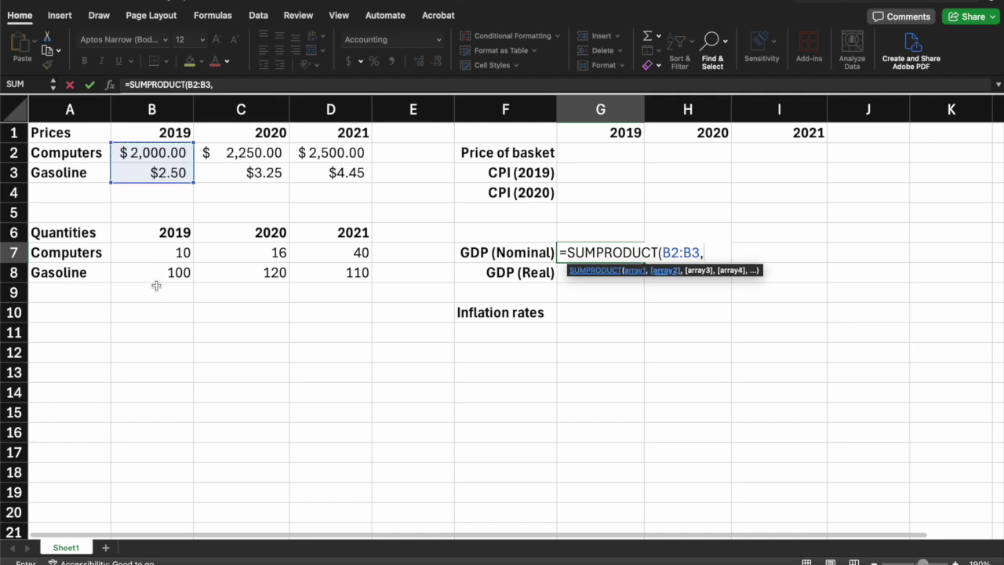
{"action": "left_click_drag", "start_coordinate": [158, 255], "coordinate": [154, 273]}
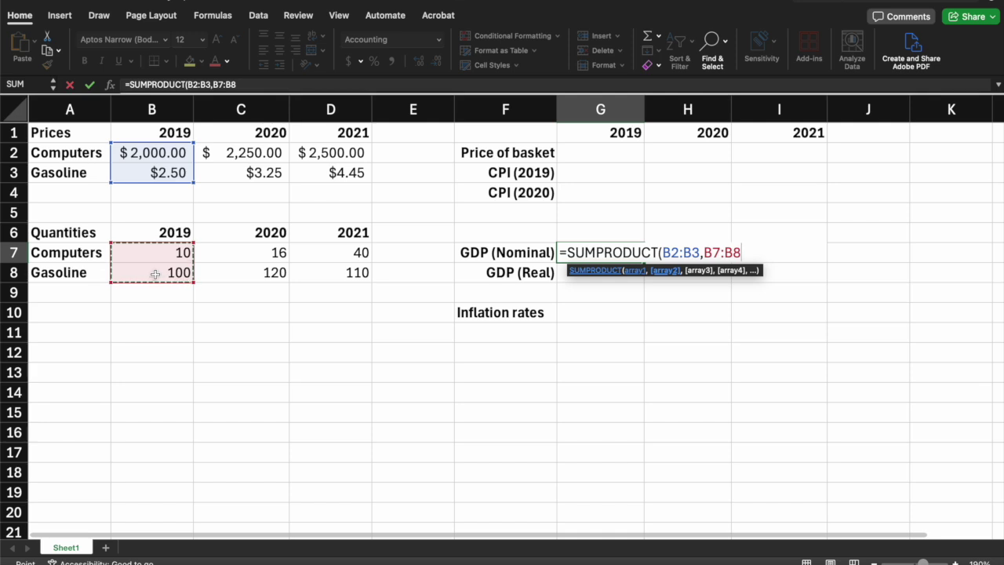
{"action": "key", "text": "Return"}
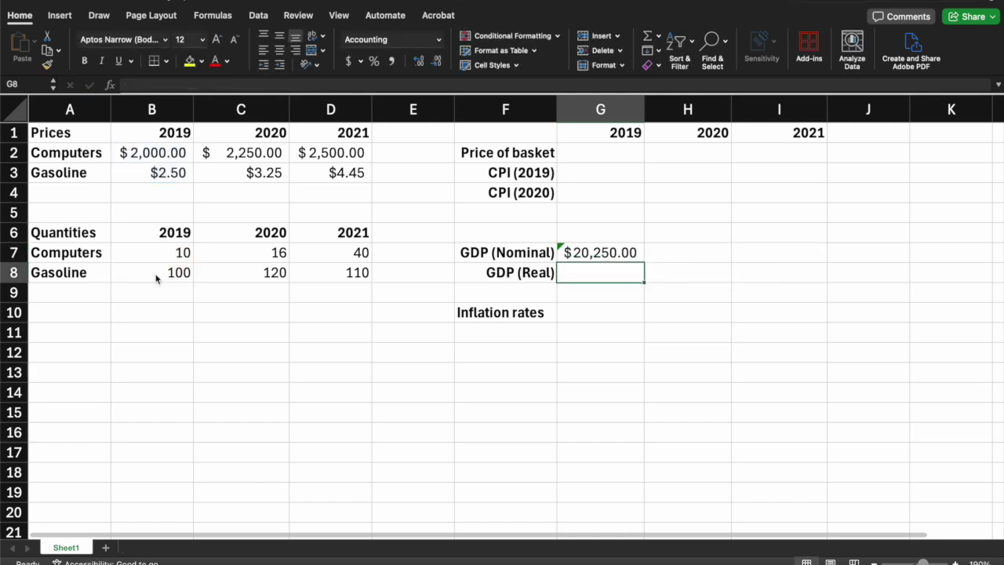
Fill the nominal GDP formula from G7 across to the 2020 and 2021 columns, H7:I7
{"action": "scroll", "coordinate": [584, 258], "scroll_direction": "down", "scroll_amount": 1}
{"action": "scroll", "coordinate": [585, 257], "scroll_direction": "up", "scroll_amount": 1}
{"action": "left_click", "coordinate": [604, 252]}
{"action": "left_click_drag", "start_coordinate": [666, 263], "coordinate": [704, 262]}
{"action": "left_click_drag", "start_coordinate": [778, 262], "coordinate": [796, 262]}
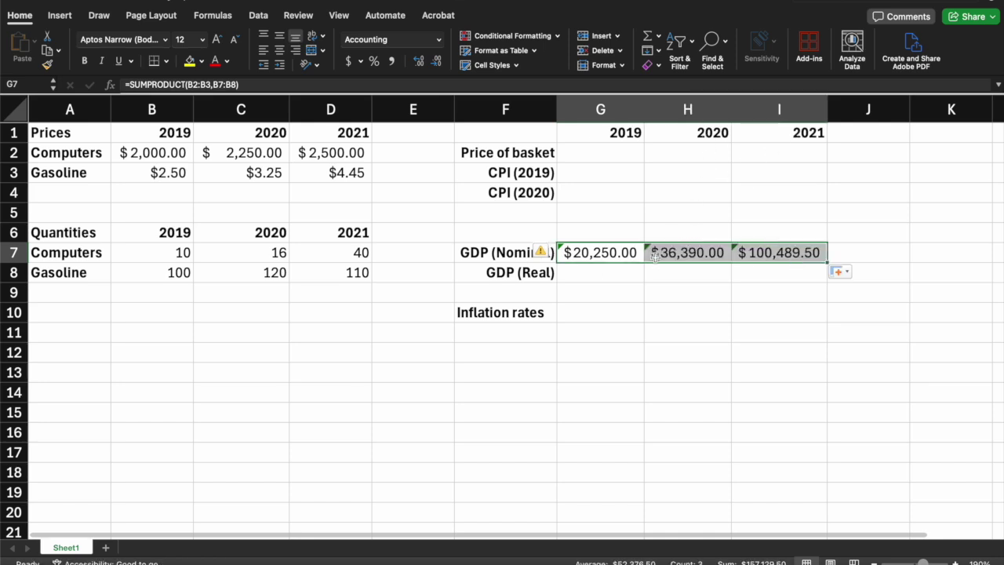
Check the cell references in the 2020 nominal GDP formula, and review the price, quantity and nominal GDP rows across the three years
{"action": "left_click", "coordinate": [684, 253]}
{"action": "double_click", "coordinate": [685, 253]}
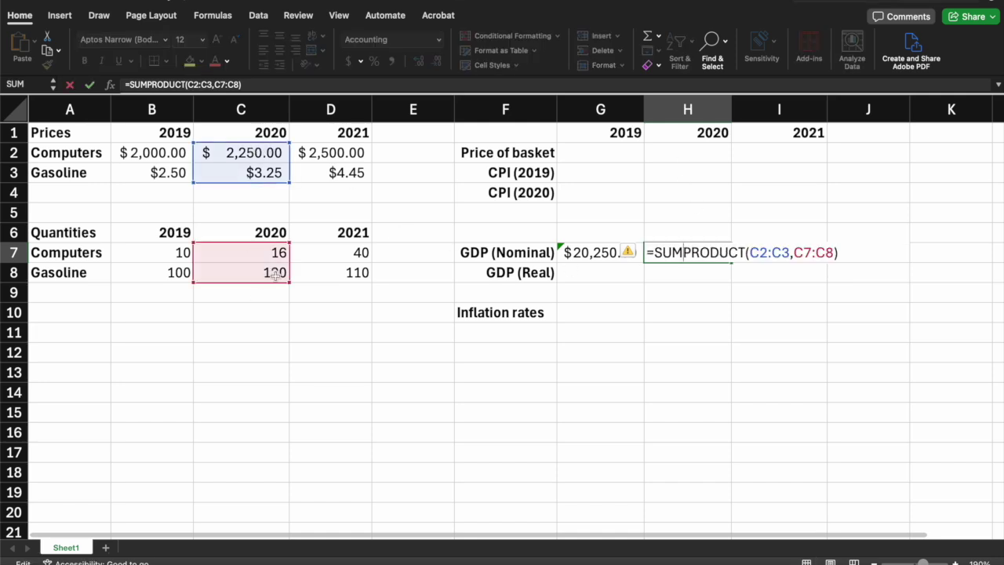
{"action": "key", "text": "Return"}
{"action": "scroll", "coordinate": [618, 246], "scroll_direction": "right", "scroll_amount": 1}
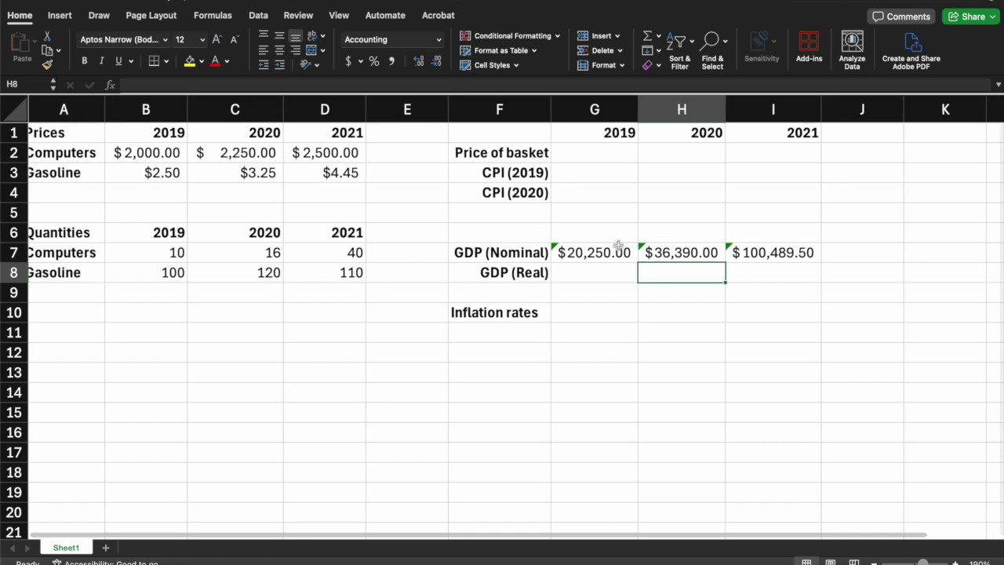
{"action": "scroll", "coordinate": [618, 246], "scroll_direction": "down", "scroll_amount": 1}
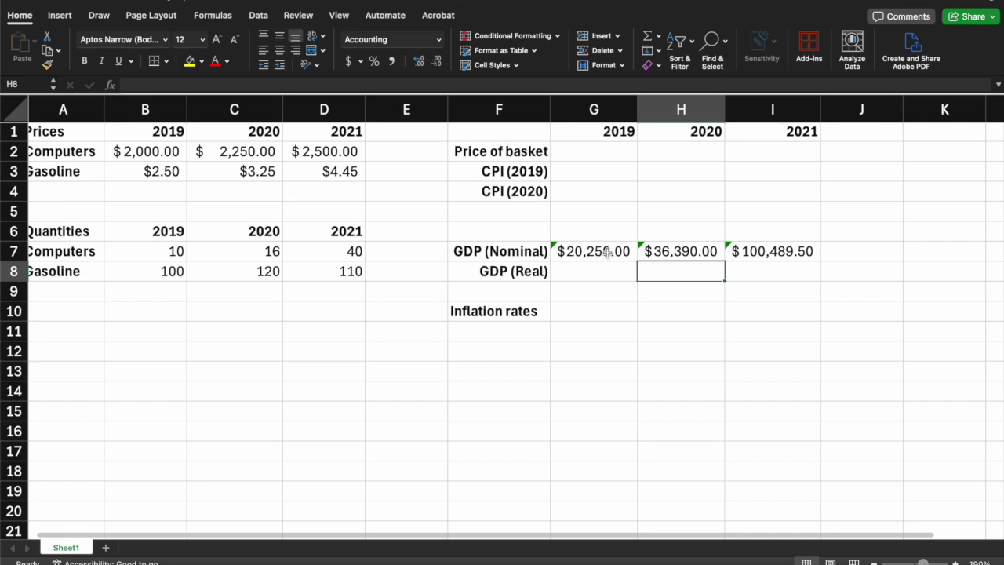
{"action": "left_click", "coordinate": [180, 151]}
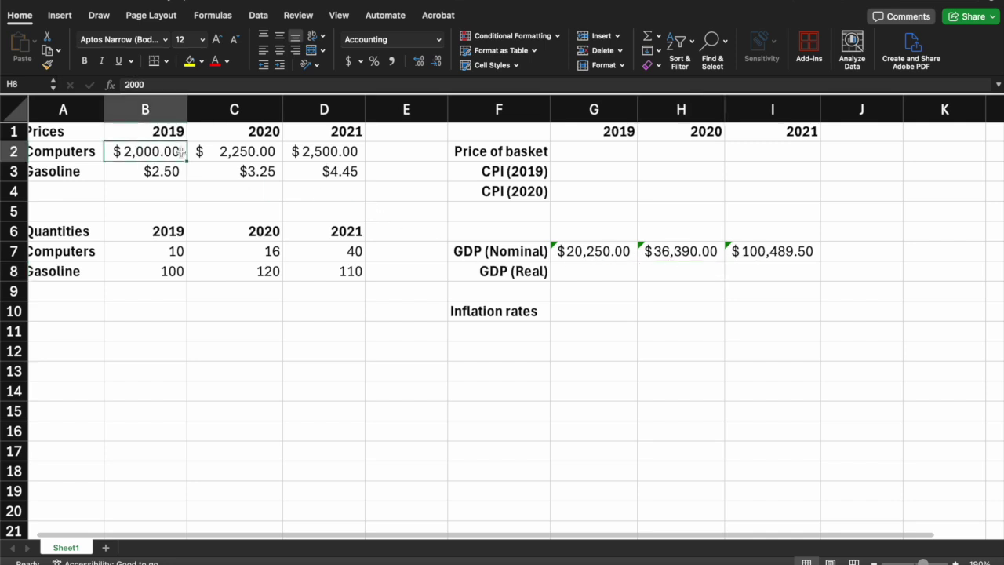
{"action": "left_click_drag", "start_coordinate": [180, 152], "coordinate": [296, 151]}
{"action": "left_click_drag", "start_coordinate": [138, 171], "coordinate": [294, 170]}
{"action": "left_click_drag", "start_coordinate": [157, 255], "coordinate": [294, 252]}
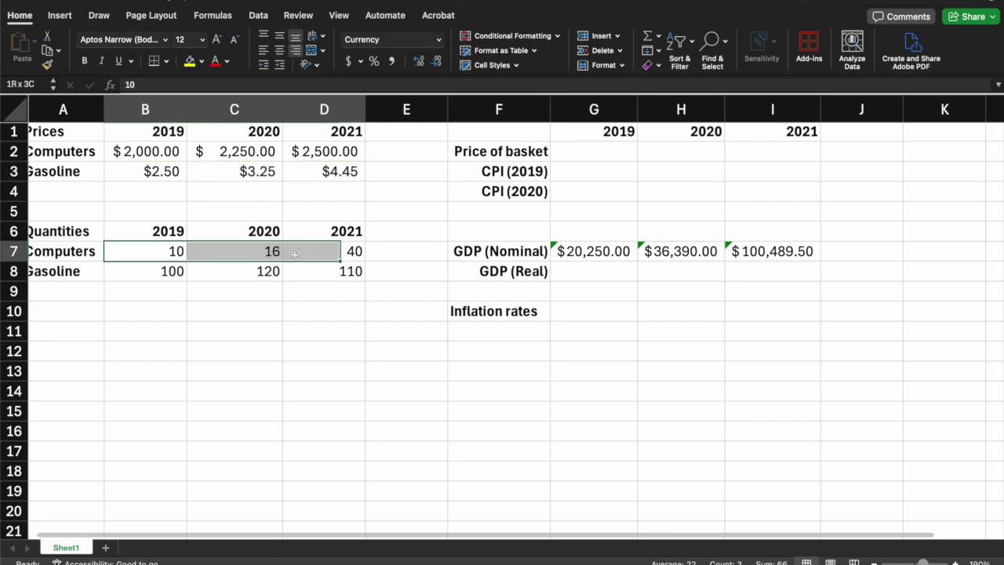
{"action": "left_click_drag", "start_coordinate": [157, 273], "coordinate": [300, 271]}
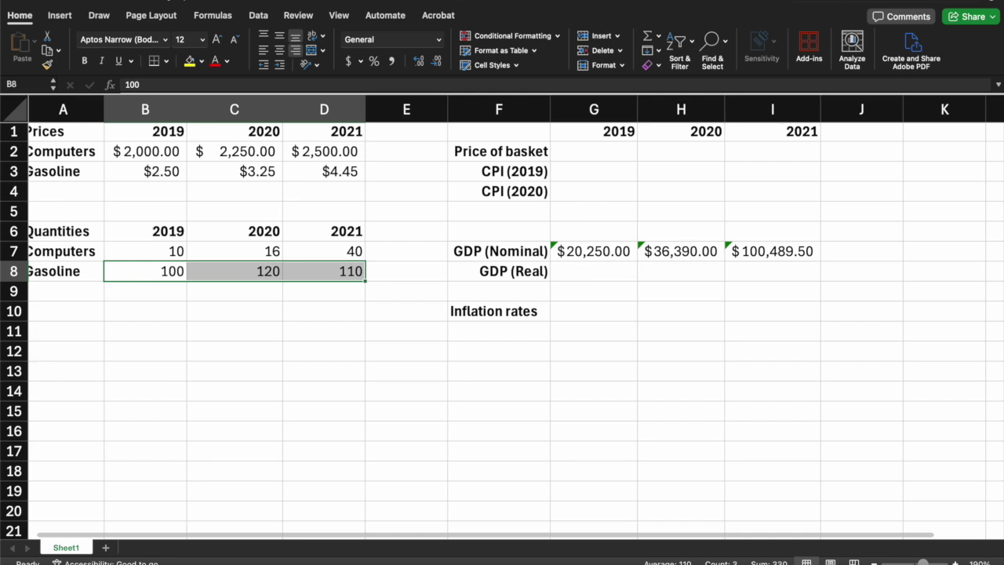
{"action": "left_click_drag", "start_coordinate": [604, 253], "coordinate": [749, 251]}
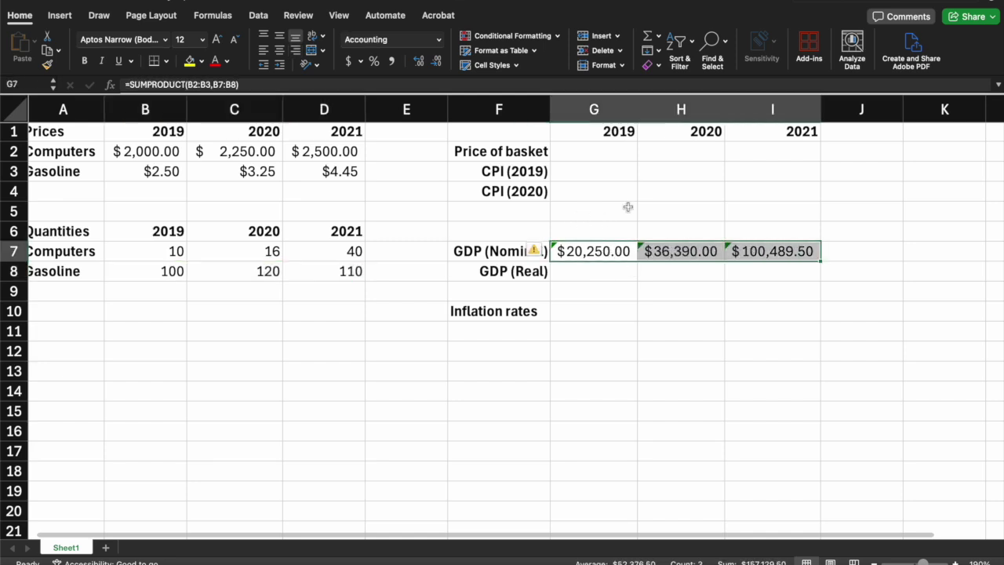
Calculate the 2019 price of basket in G2 as the sum of the 2019 computer and gasoline prices, B2:B3
{"action": "left_click", "coordinate": [587, 155]}
{"action": "key", "text": "Left"}
{"action": "left_click", "coordinate": [584, 155]}
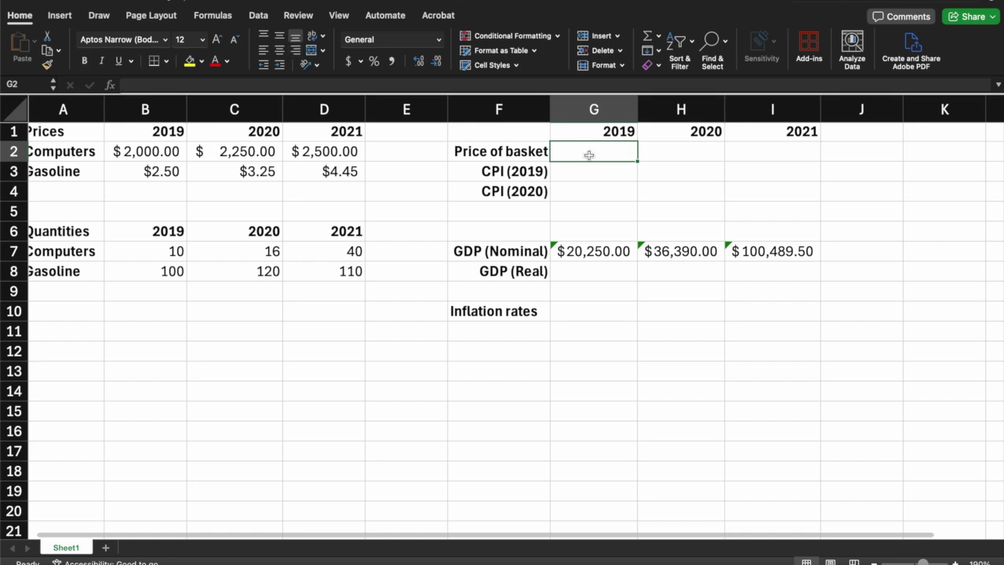
{"action": "scroll", "coordinate": [424, 165], "scroll_direction": "left", "scroll_amount": 1}
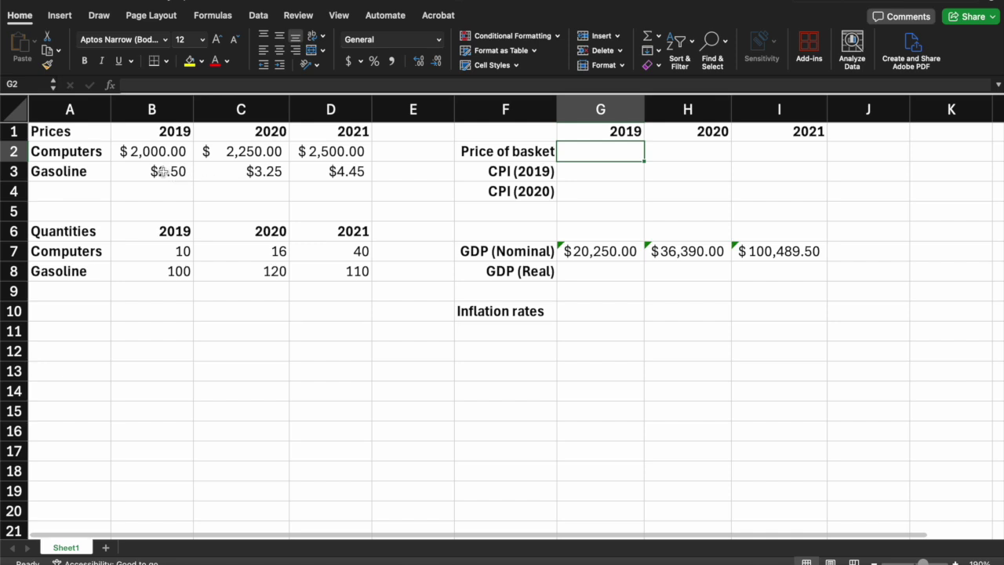
{"action": "scroll", "coordinate": [161, 171], "scroll_direction": "down", "scroll_amount": 2}
{"action": "type", "text": "="}
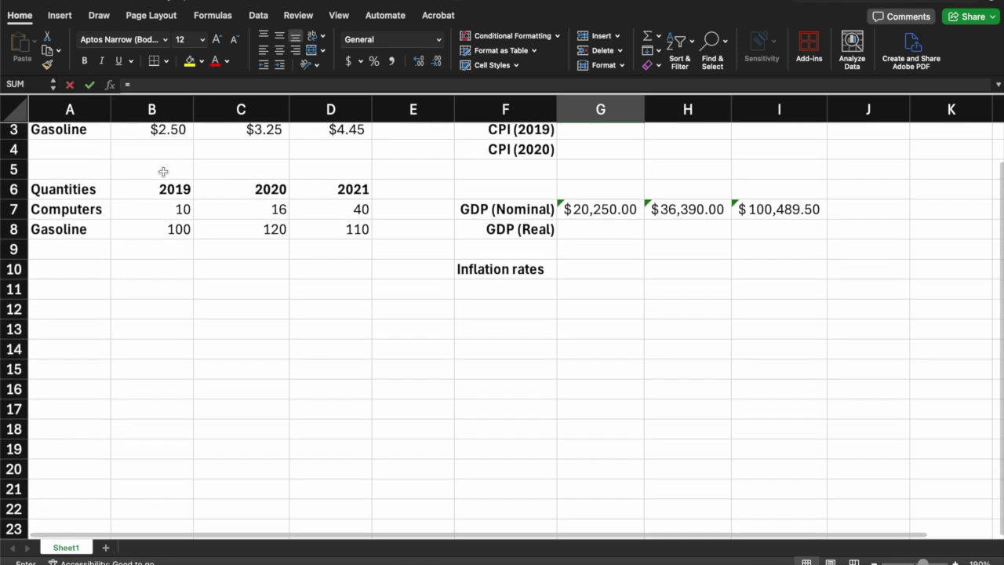
{"action": "type", "text": "sum"}
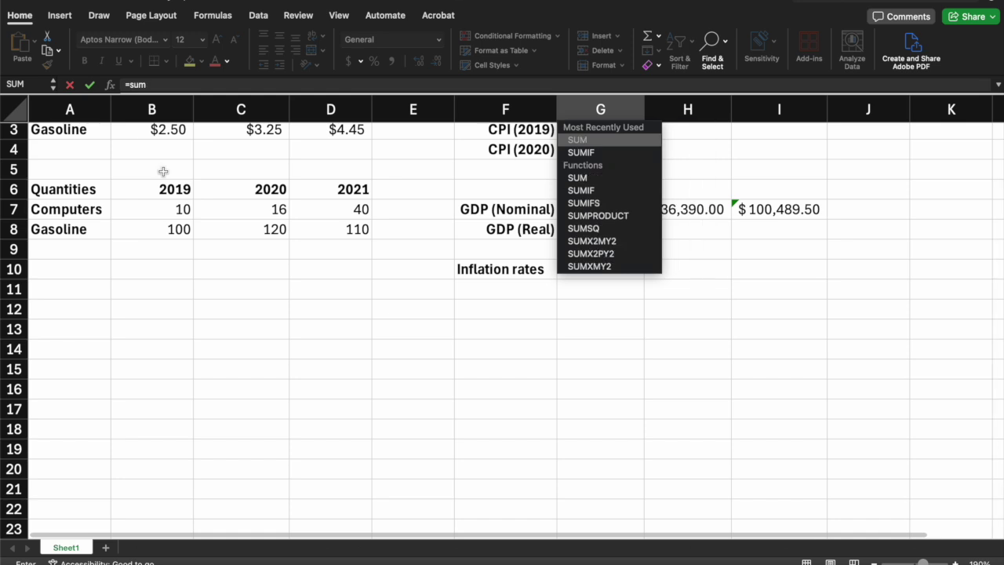
{"action": "key", "text": "Tab"}
{"action": "scroll", "coordinate": [161, 165], "scroll_direction": "up", "scroll_amount": 2}
{"action": "left_click_drag", "start_coordinate": [145, 157], "coordinate": [148, 164]}
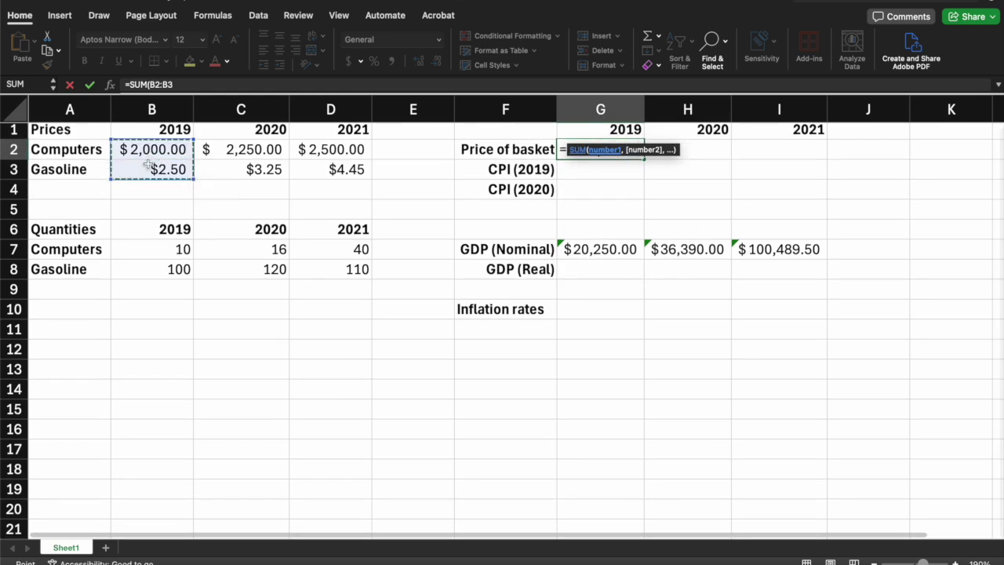
{"action": "scroll", "coordinate": [157, 164], "scroll_direction": "up", "scroll_amount": 1}
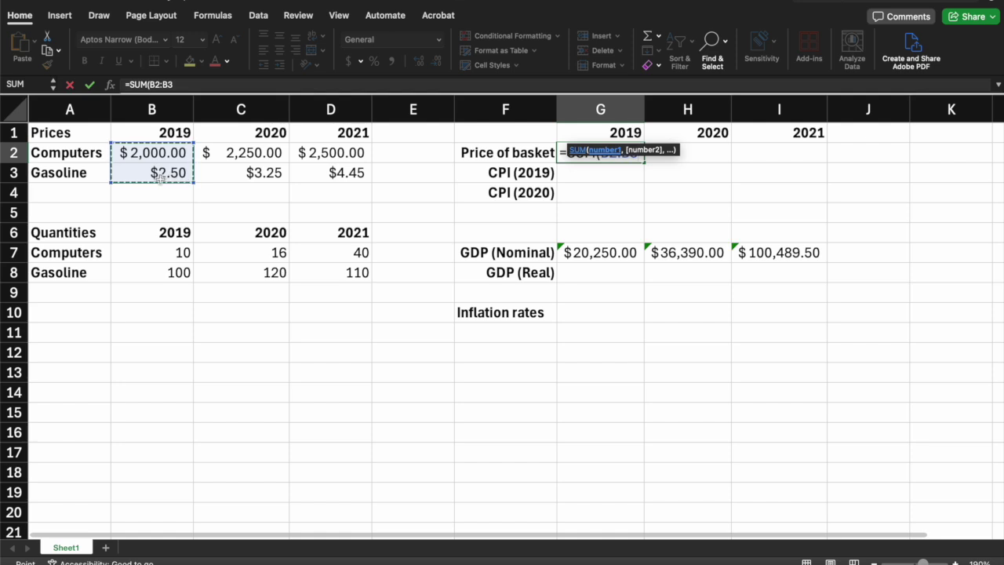
{"action": "key", "text": "Return"}
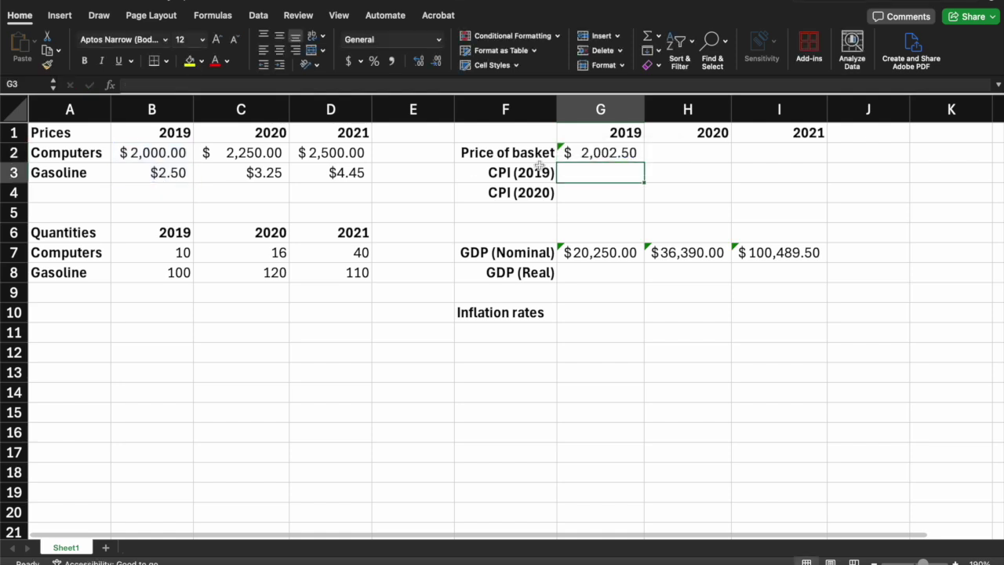
Fill the price of basket formula from G2 across to the 2020 and 2021 columns, H2:I2
{"action": "left_click", "coordinate": [604, 154]}
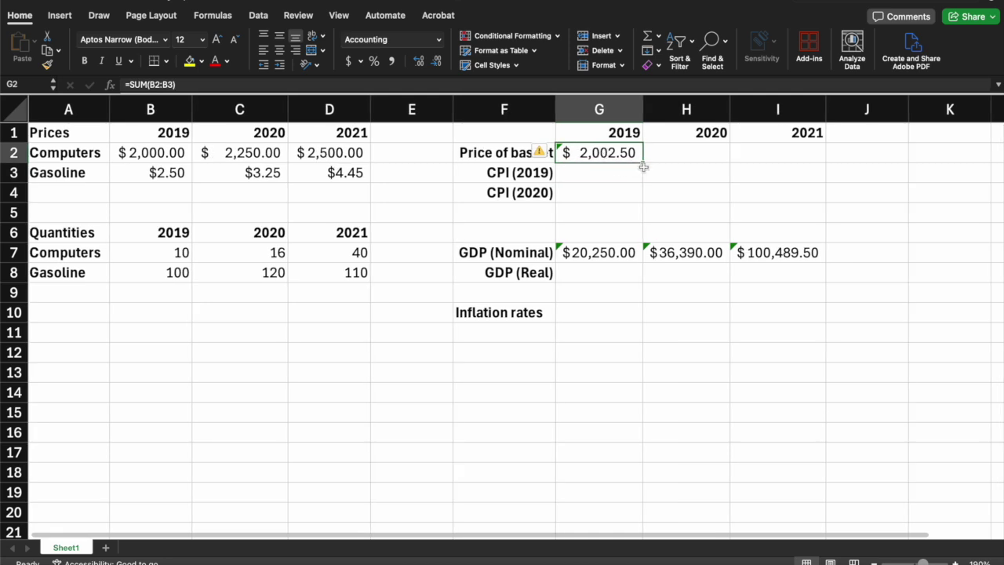
{"action": "left_click_drag", "start_coordinate": [643, 163], "coordinate": [680, 164]}
{"action": "left_click_drag", "start_coordinate": [771, 164], "coordinate": [793, 162]}
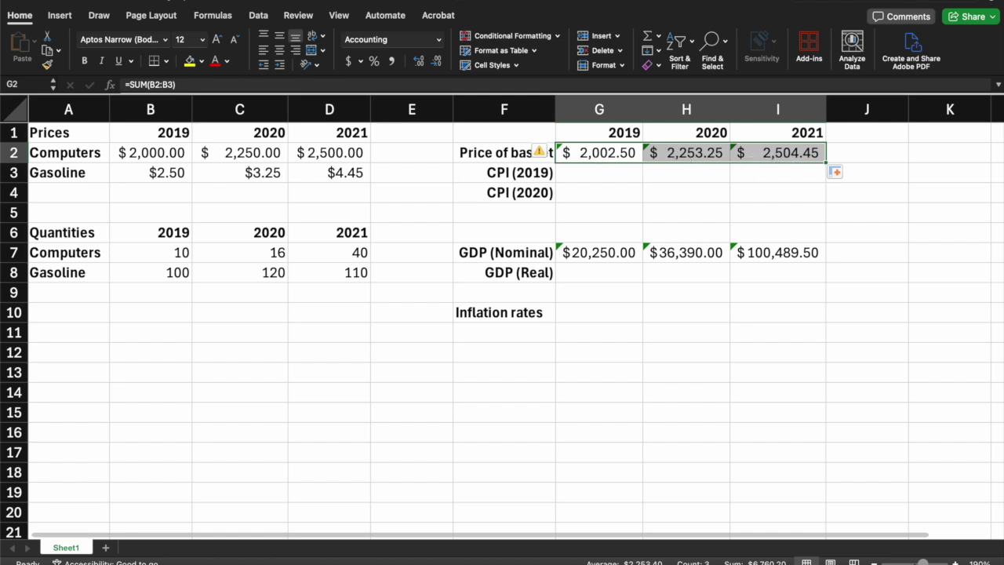
{"action": "left_click", "coordinate": [611, 154]}
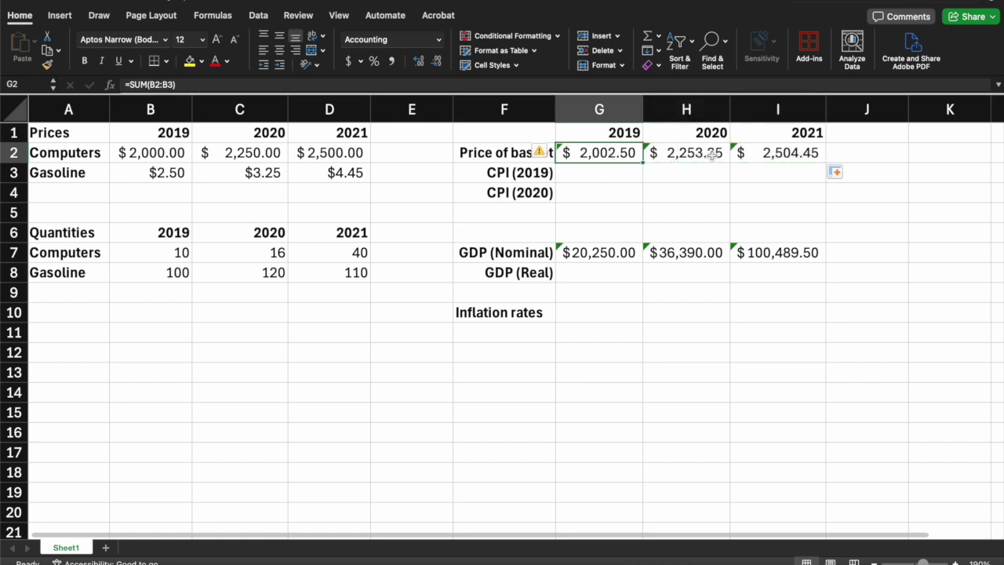
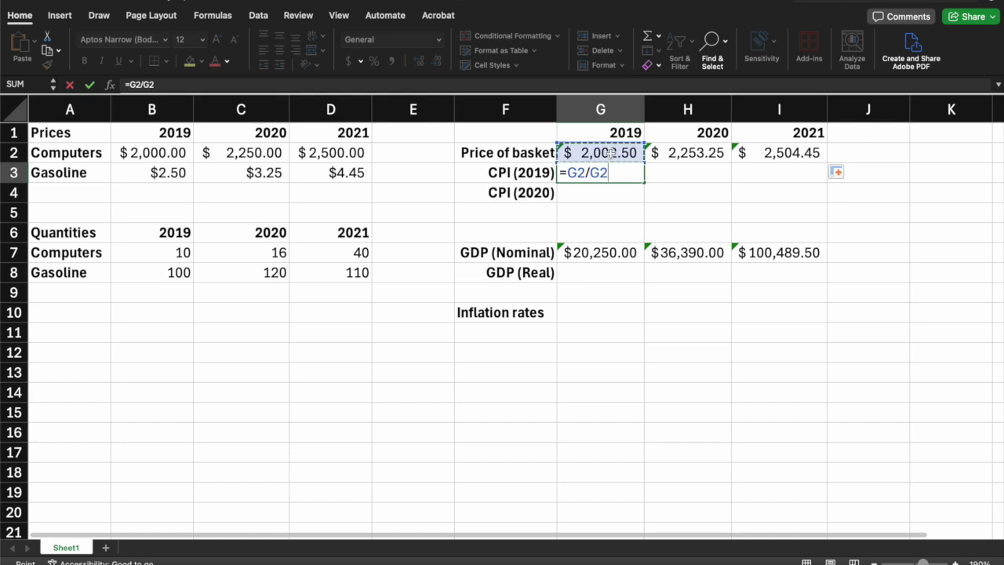
Complete the 2019-base CPI formula in G3 as =G2/$G$2*100, with the divisor locked as an absolute reference
{"action": "type", "text": "*100"}
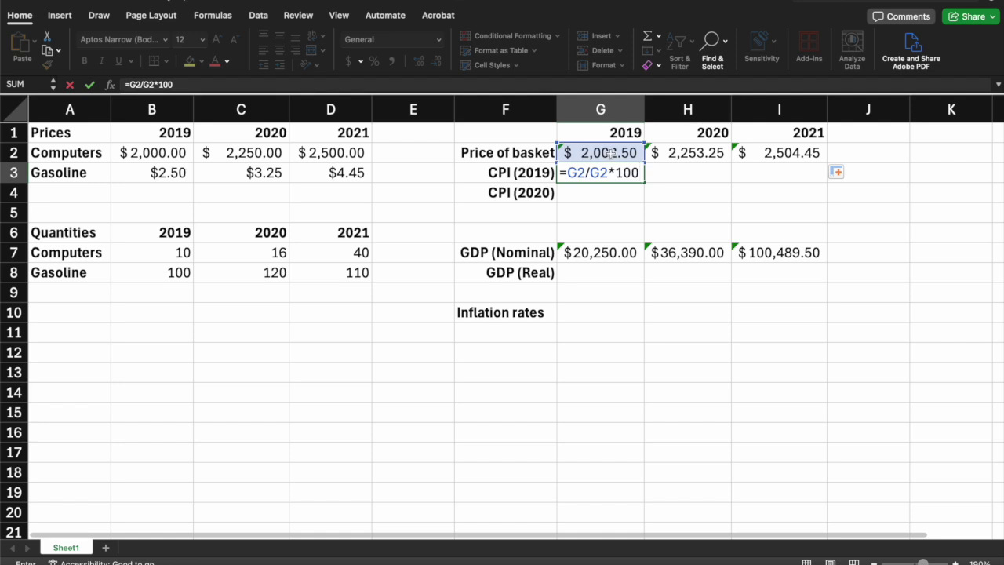
{"action": "left_click", "coordinate": [590, 173]}
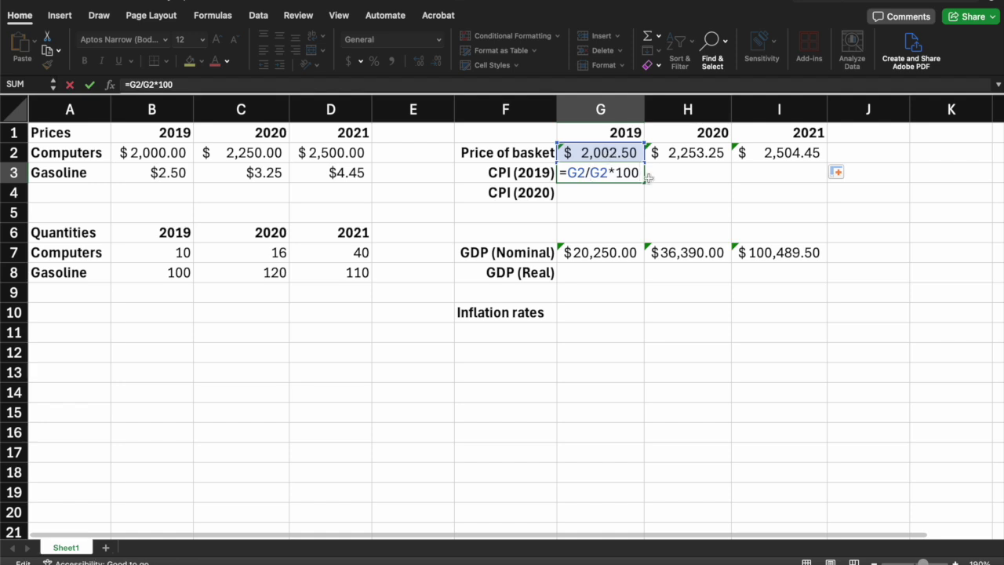
{"action": "key", "text": "F4"}
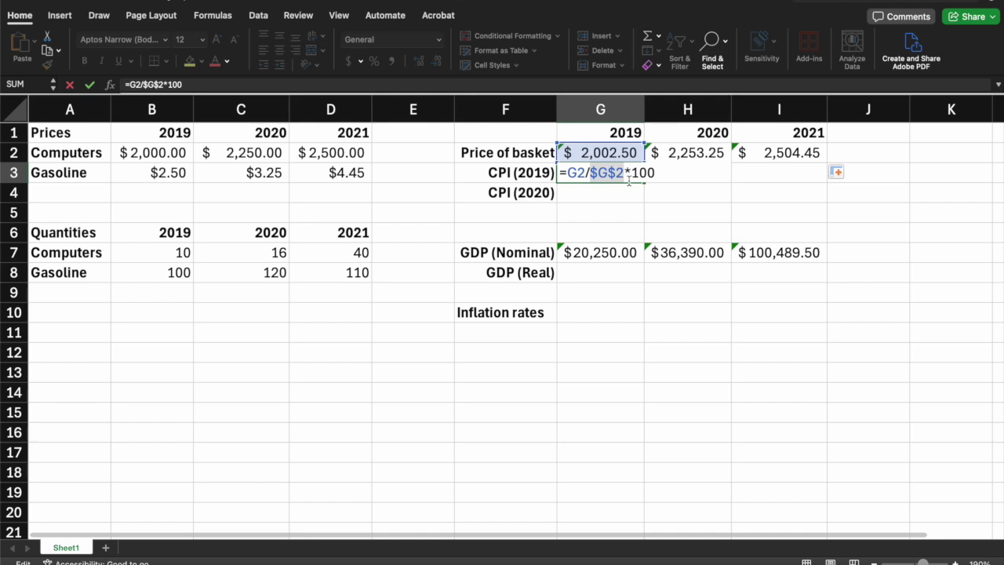
{"action": "key", "text": "Return"}
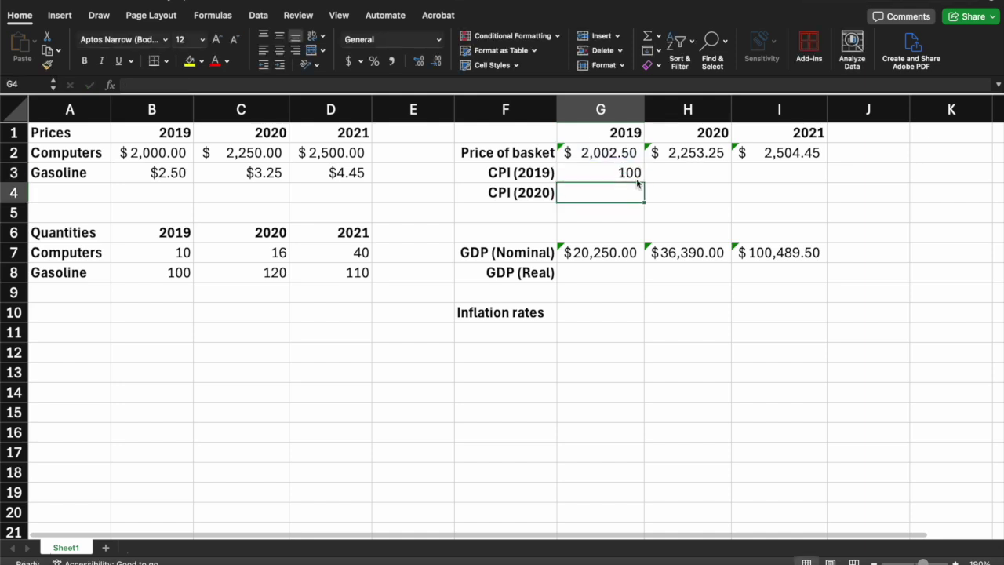
Fill the CPI (2019) formula from G3 across to the 2020 and 2021 columns, H3:I3, checking the references in H3
{"action": "left_click", "coordinate": [630, 172]}
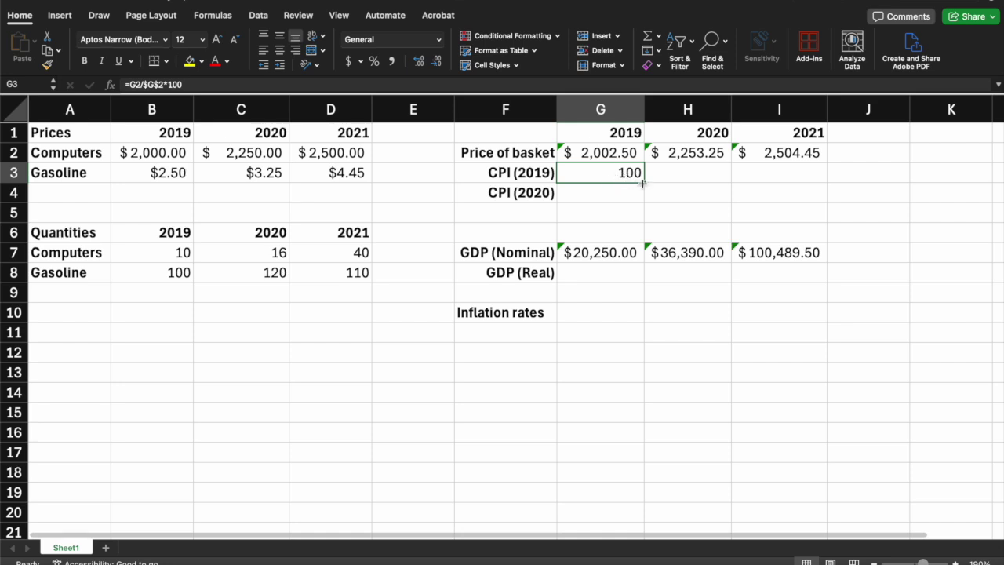
{"action": "left_click_drag", "start_coordinate": [644, 183], "coordinate": [711, 181]}
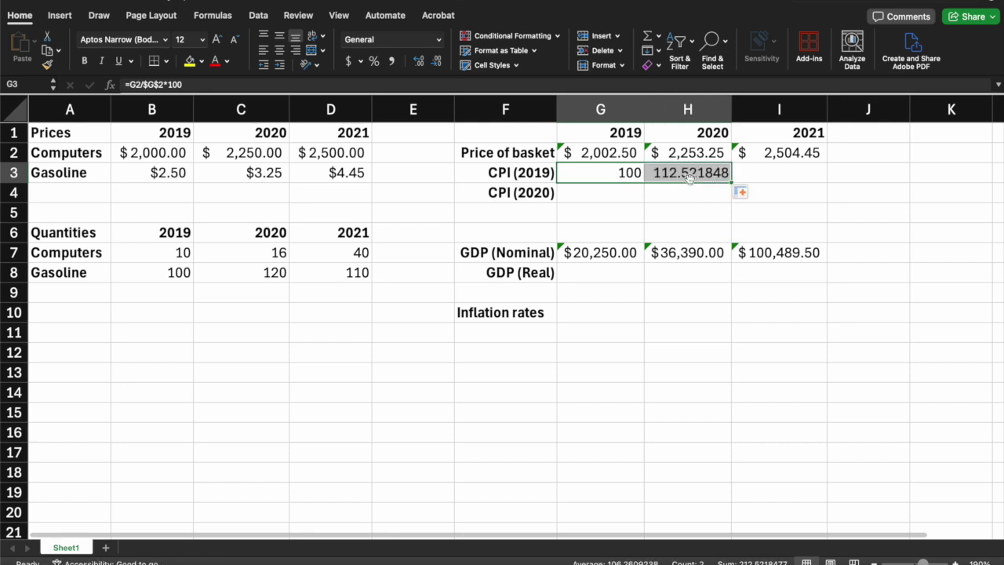
{"action": "double_click", "coordinate": [693, 174]}
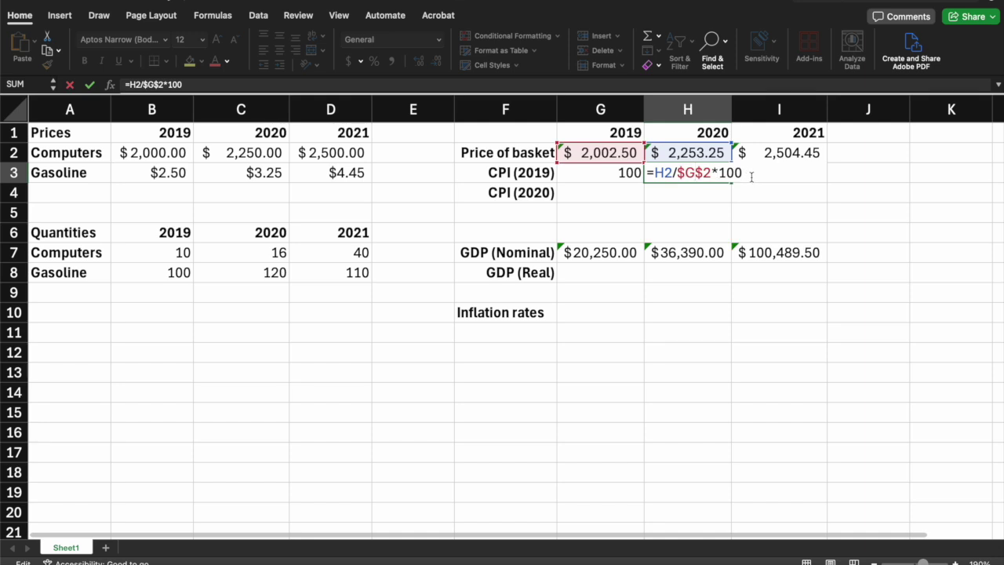
{"action": "key", "text": "Return"}
{"action": "left_click", "coordinate": [706, 174]}
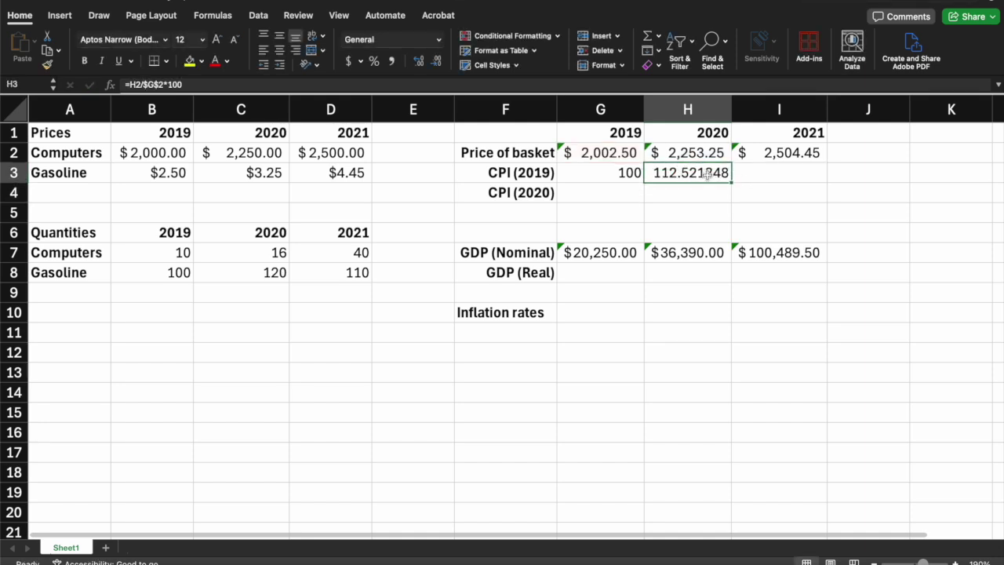
{"action": "left_click_drag", "start_coordinate": [731, 181], "coordinate": [806, 180]}
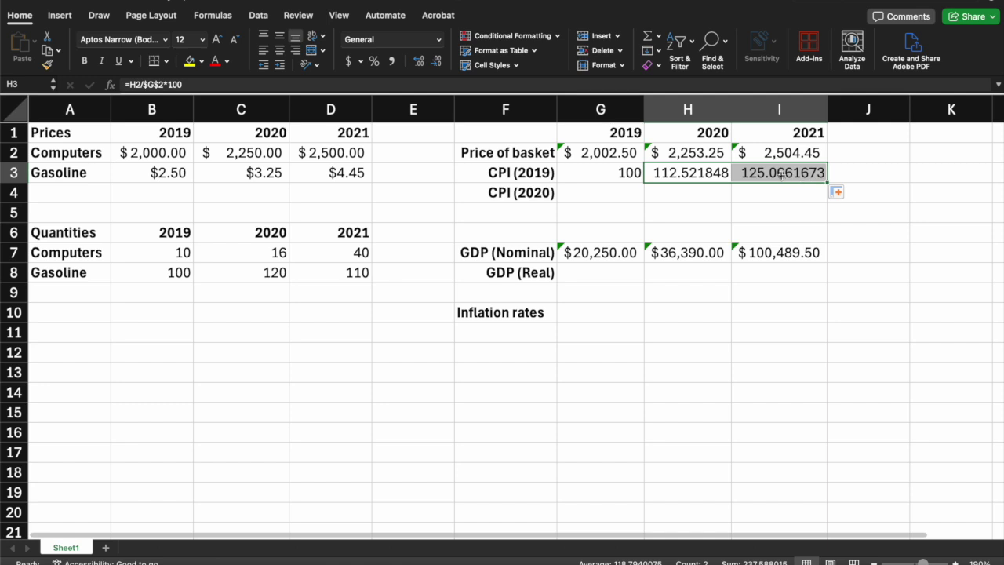
Check the cell references in the 2021 CPI formula in I3, and compare the CPI (2019) values across the three years
{"action": "double_click", "coordinate": [781, 174]}
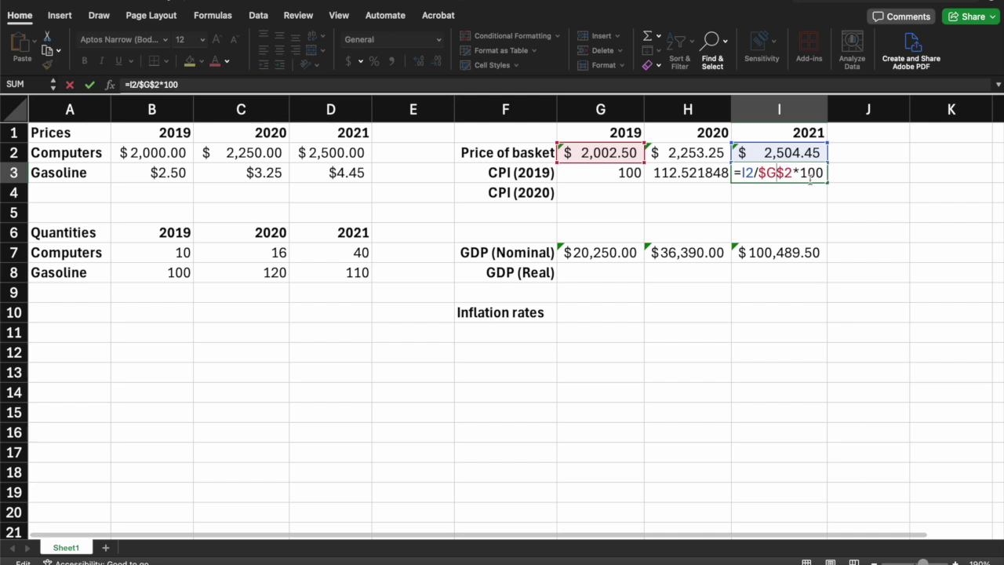
{"action": "key", "text": "Return"}
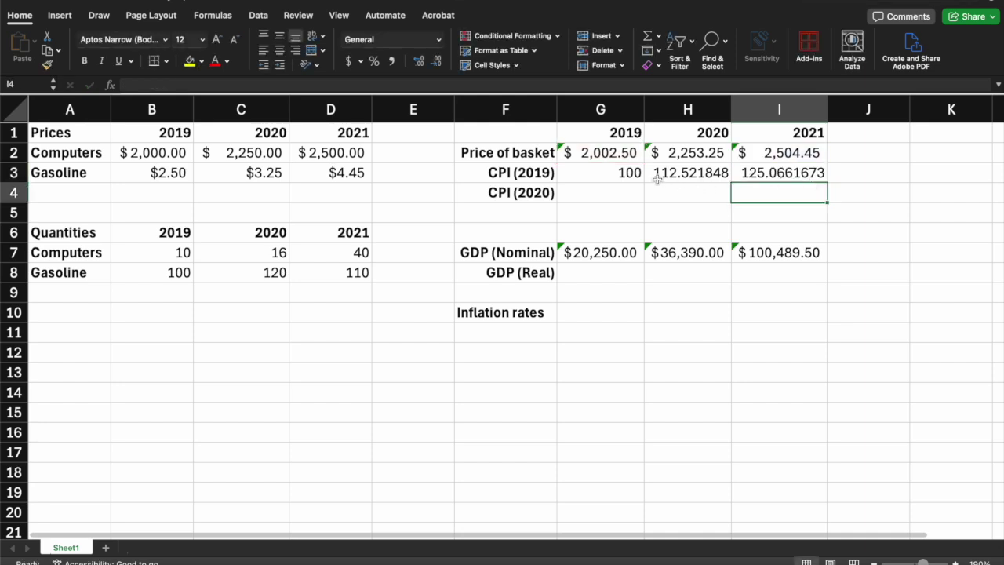
{"action": "left_click_drag", "start_coordinate": [618, 174], "coordinate": [741, 173]}
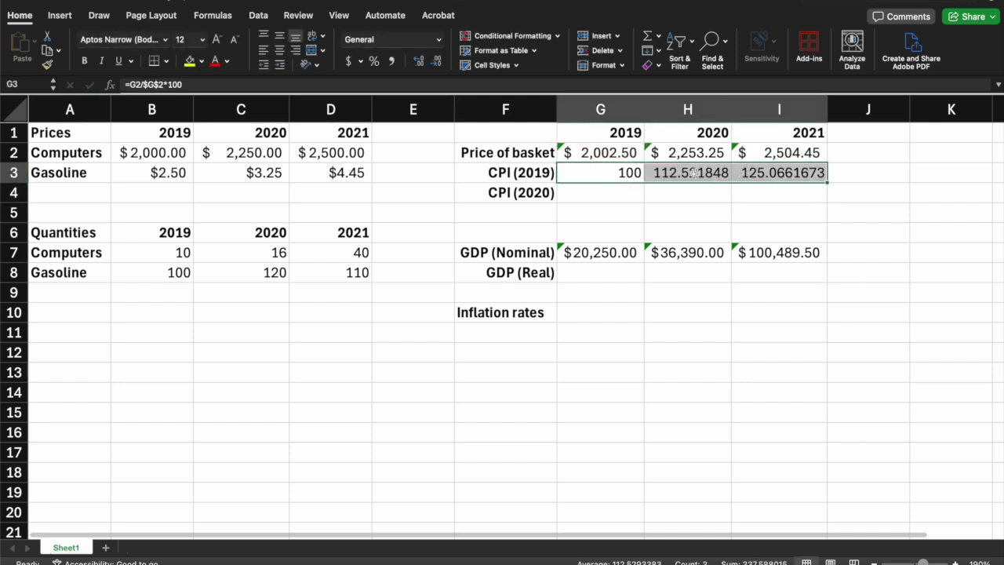
{"action": "left_click", "coordinate": [613, 177]}
{"action": "left_click", "coordinate": [683, 176]}
{"action": "left_click", "coordinate": [789, 176]}
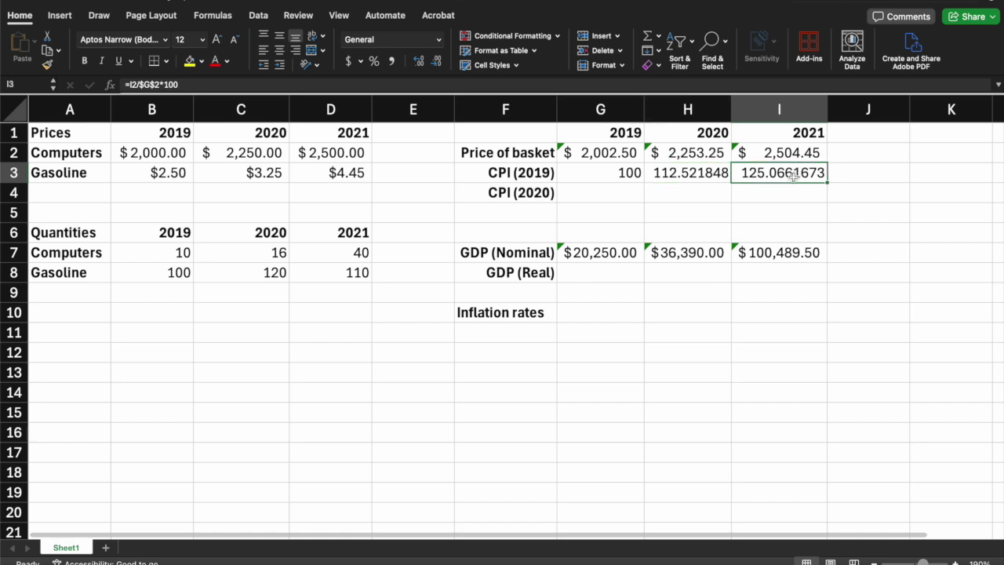
{"action": "left_click_drag", "start_coordinate": [620, 172], "coordinate": [746, 172]}
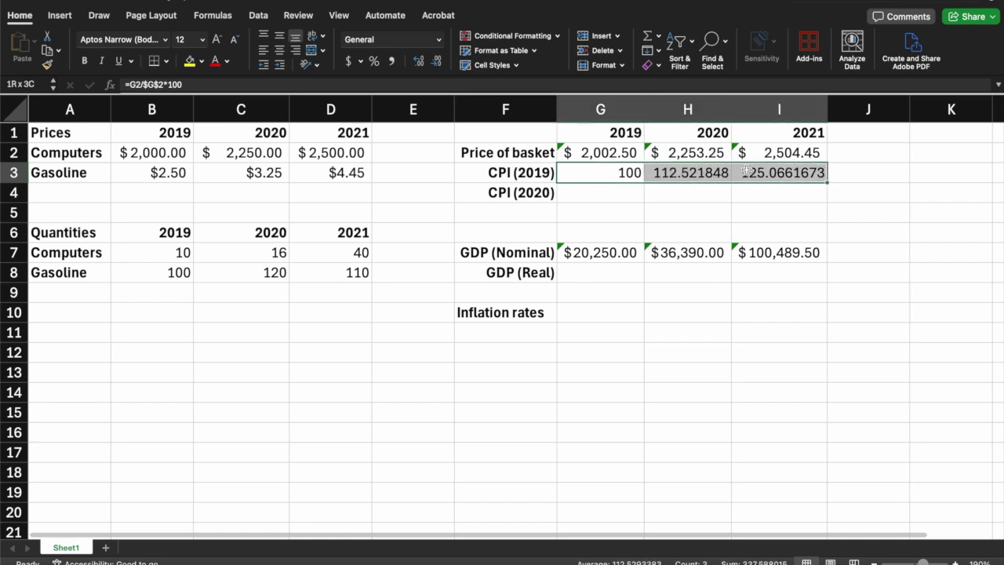
{"action": "left_click_drag", "start_coordinate": [593, 180], "coordinate": [765, 176]}
{"action": "left_click", "coordinate": [695, 174]}
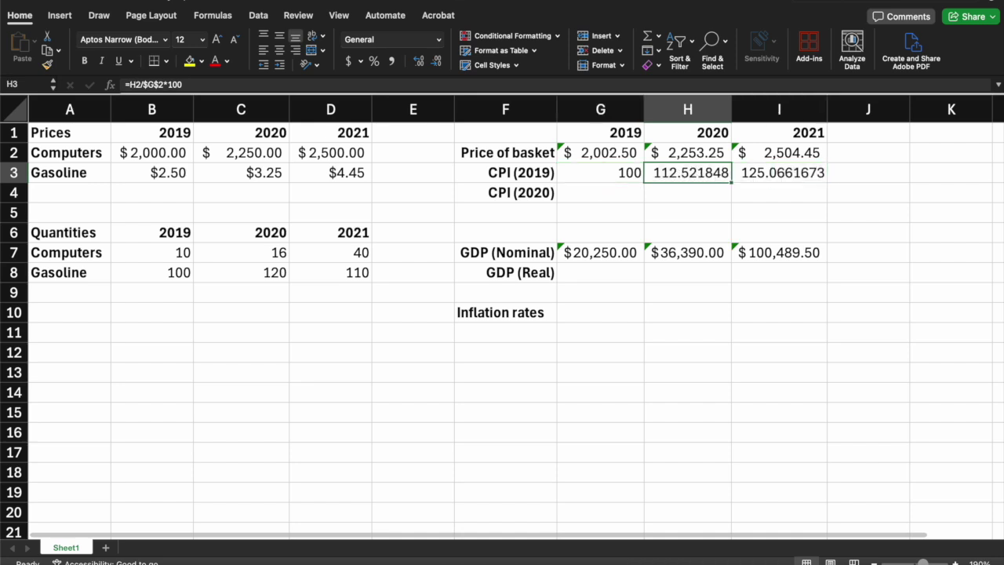
{"action": "left_click", "coordinate": [615, 176]}
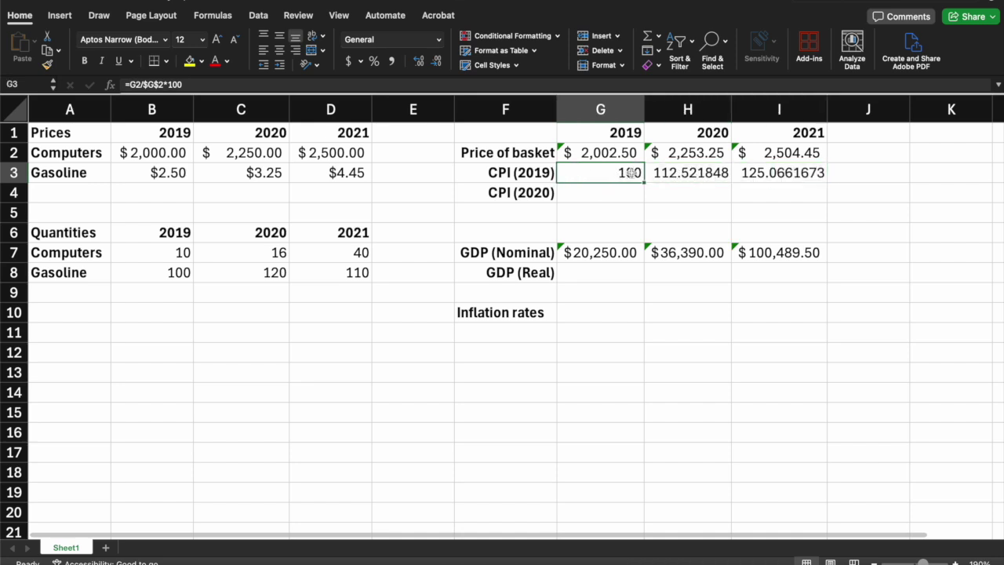
{"action": "left_click", "coordinate": [696, 177]}
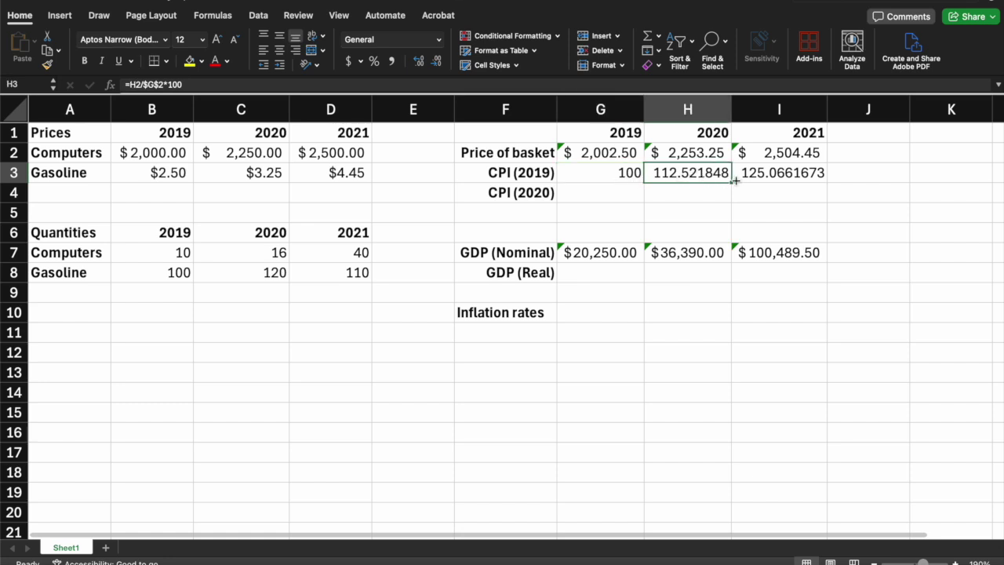
{"action": "left_click", "coordinate": [775, 177]}
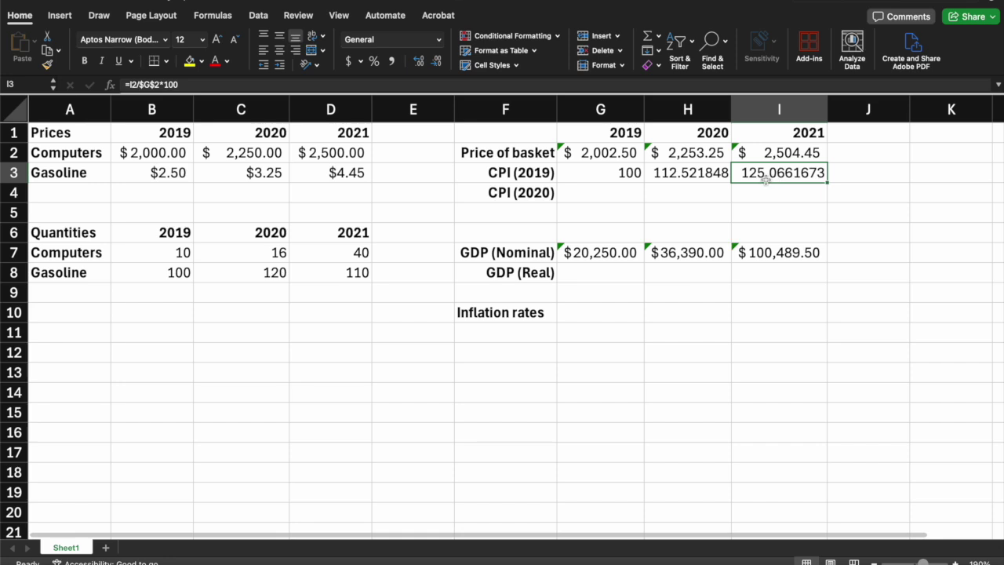
{"action": "left_click", "coordinate": [614, 174]}
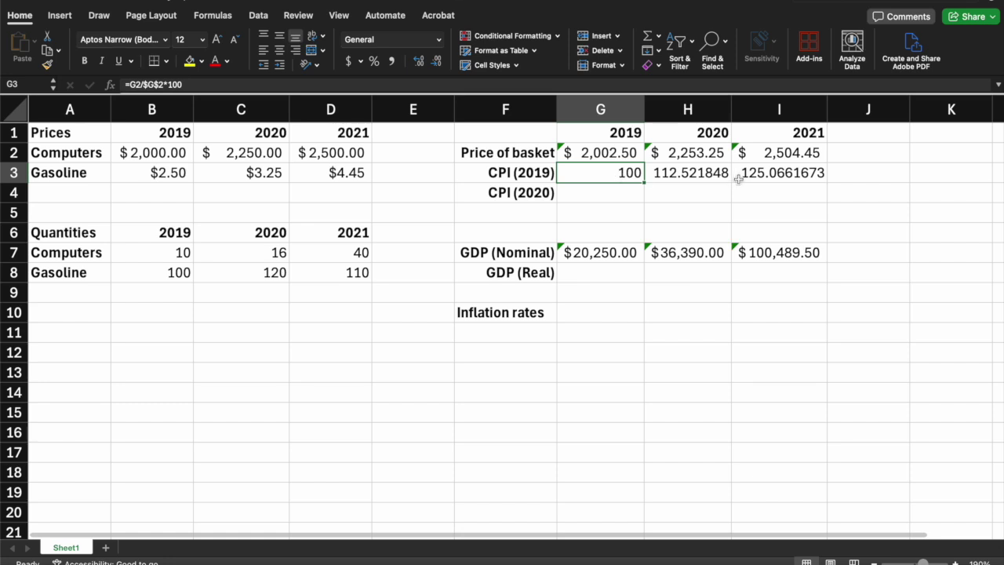
{"action": "left_click", "coordinate": [767, 176]}
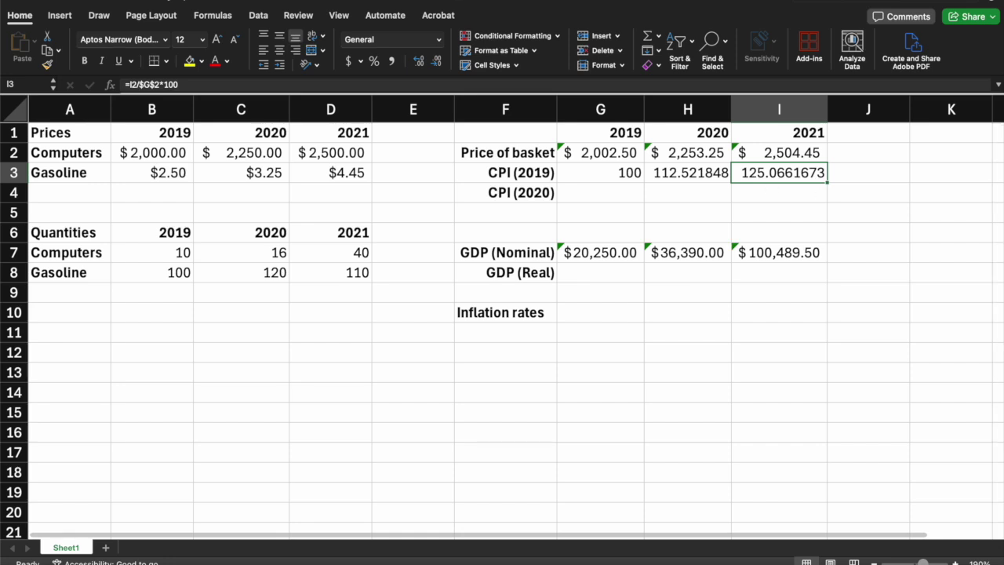
{"action": "left_click", "coordinate": [503, 195]}
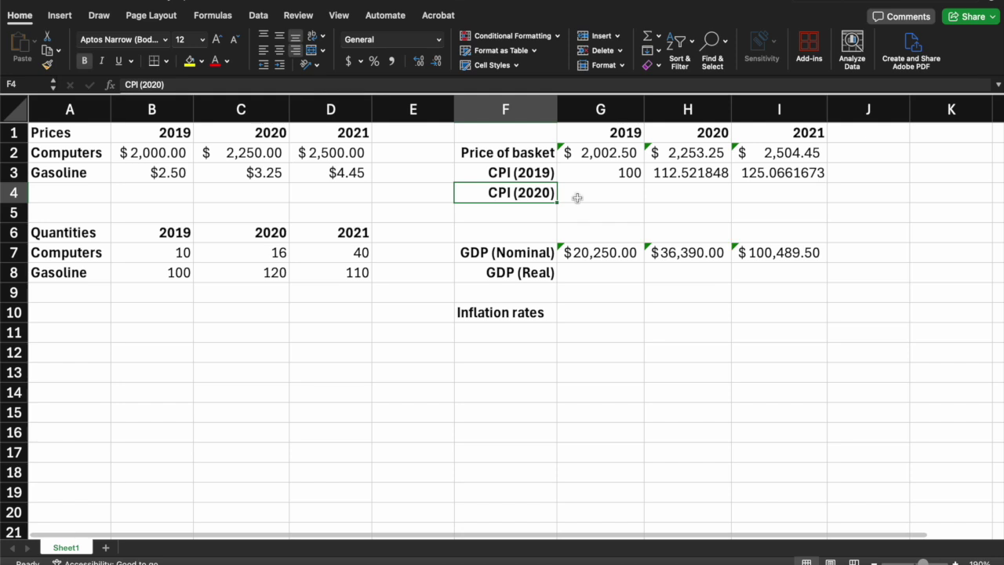
{"action": "left_click", "coordinate": [767, 173]}
{"action": "left_click_drag", "start_coordinate": [767, 172], "coordinate": [617, 177]}
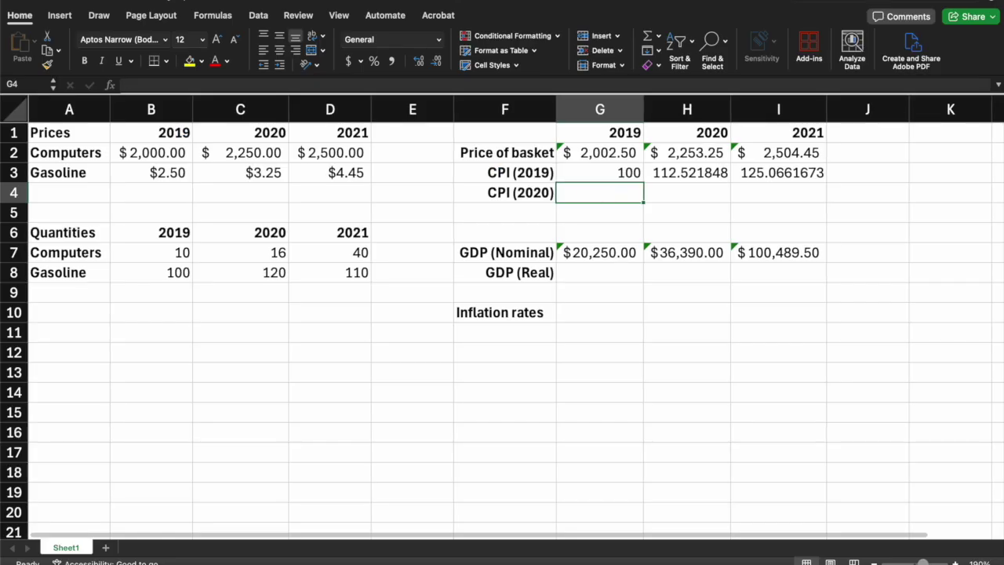
Calculate the 2019 value of CPI (2020) in G4 with the formula =G3/$H$3*100
{"action": "type", "text": "="}
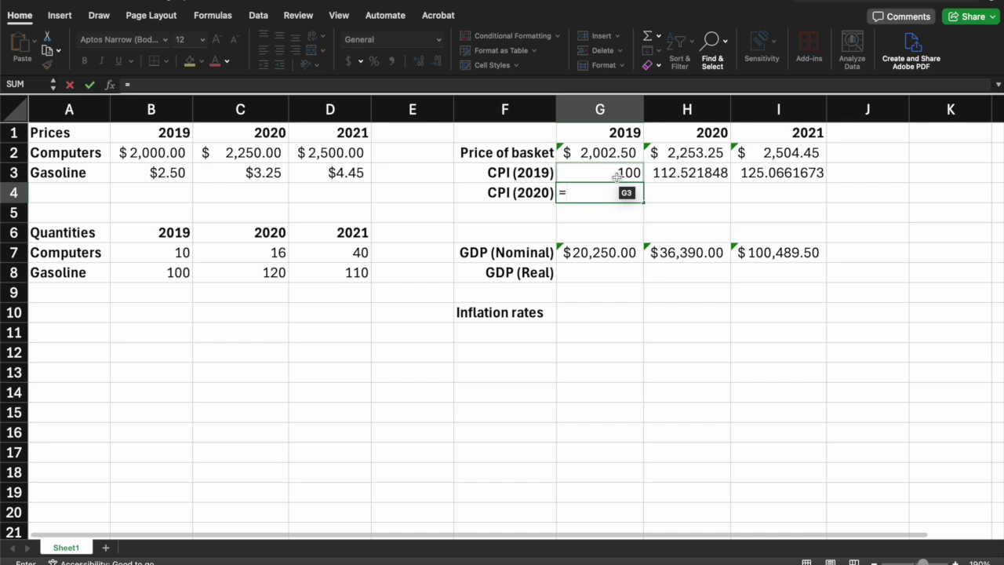
{"action": "left_click", "coordinate": [617, 177]}
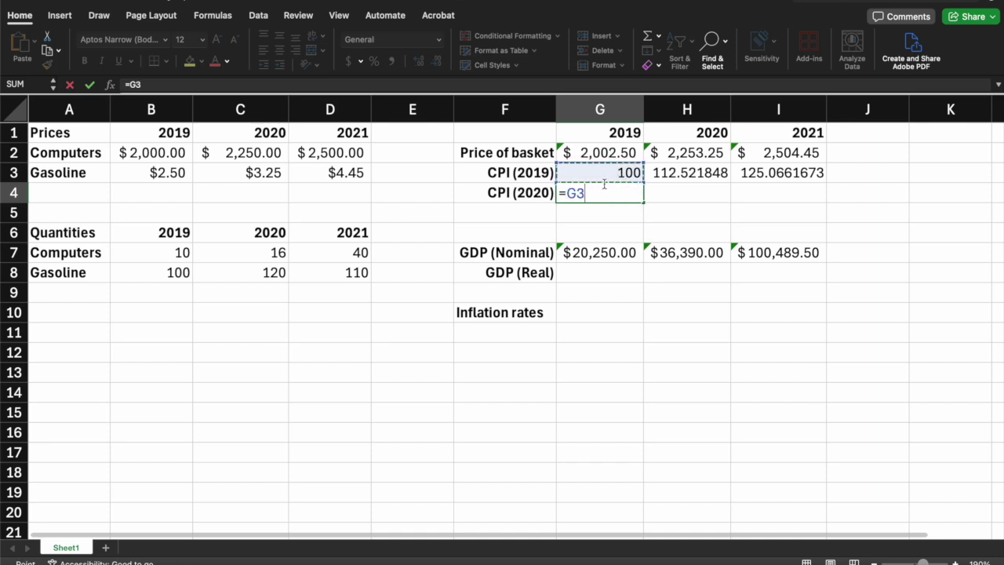
{"action": "type", "text": "/"}
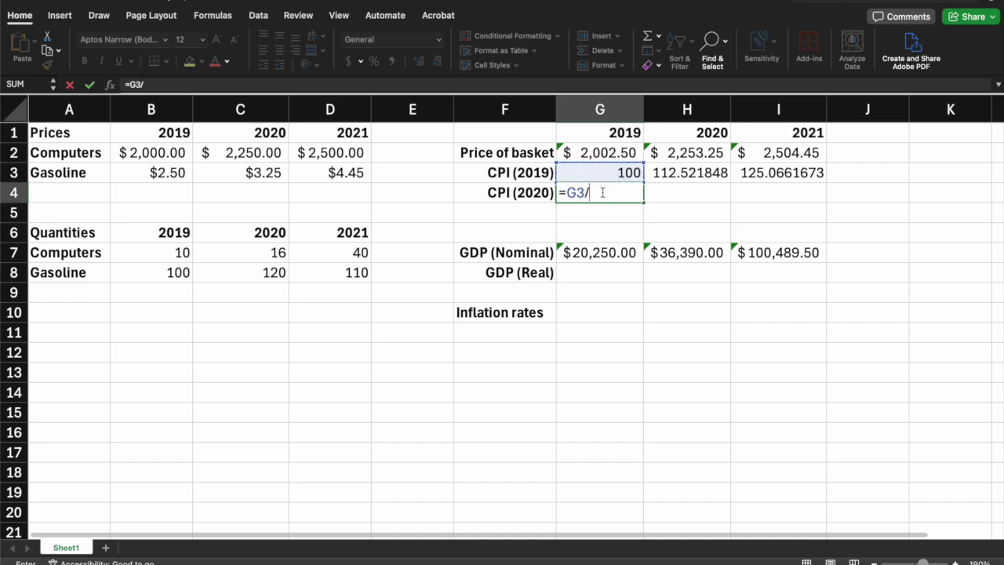
{"action": "left_click", "coordinate": [690, 172]}
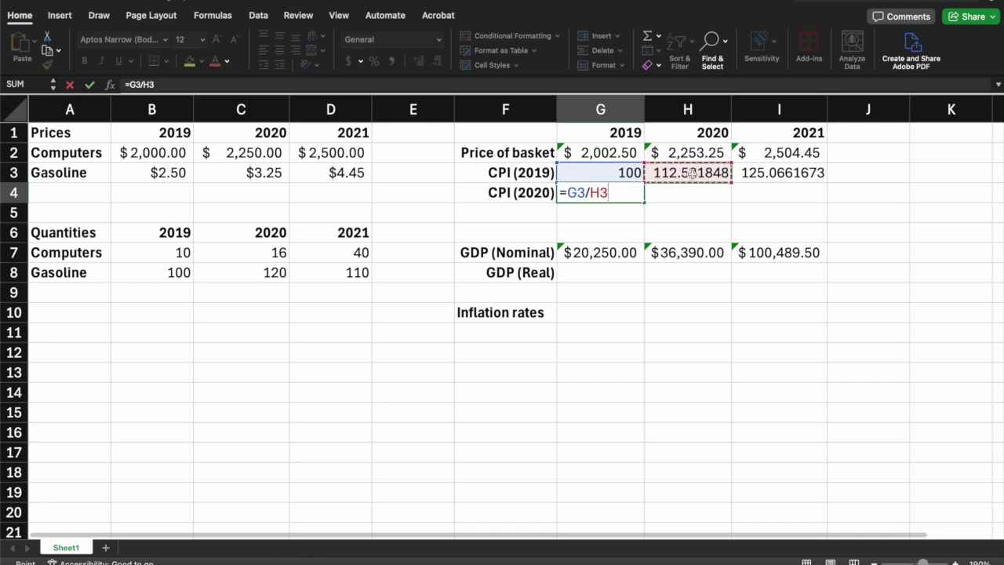
{"action": "key", "text": "F4"}
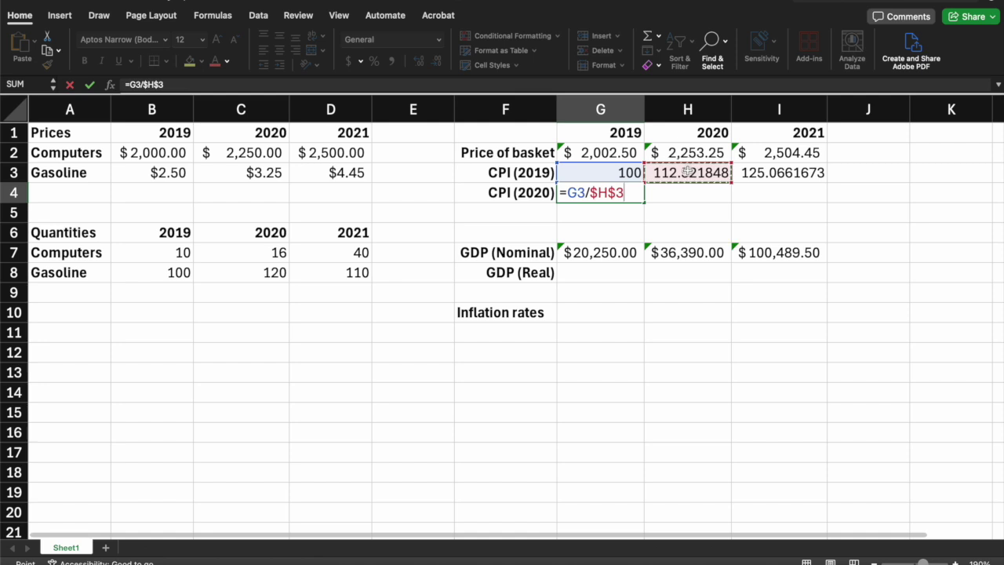
{"action": "type", "text": "*100"}
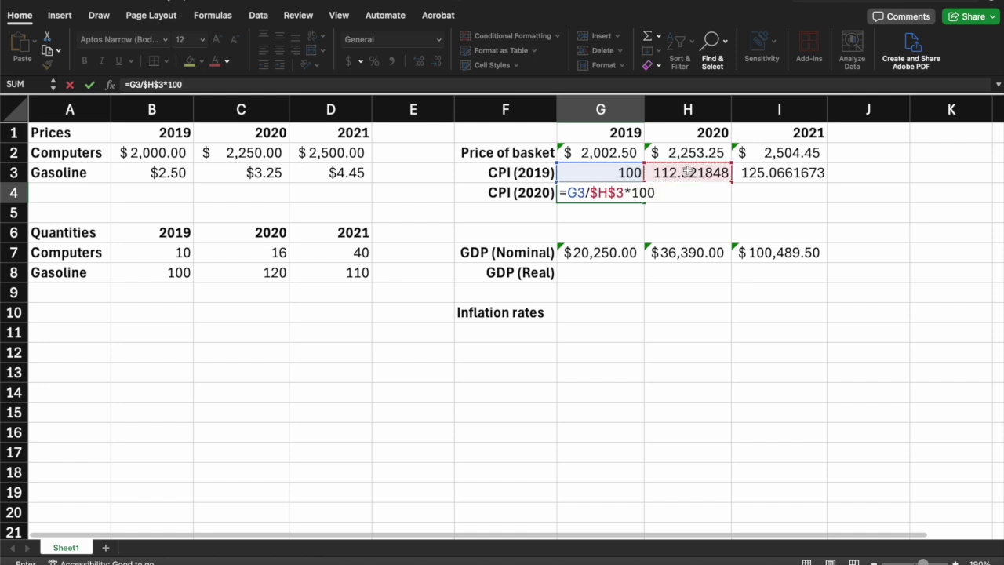
{"action": "key", "text": "Return"}
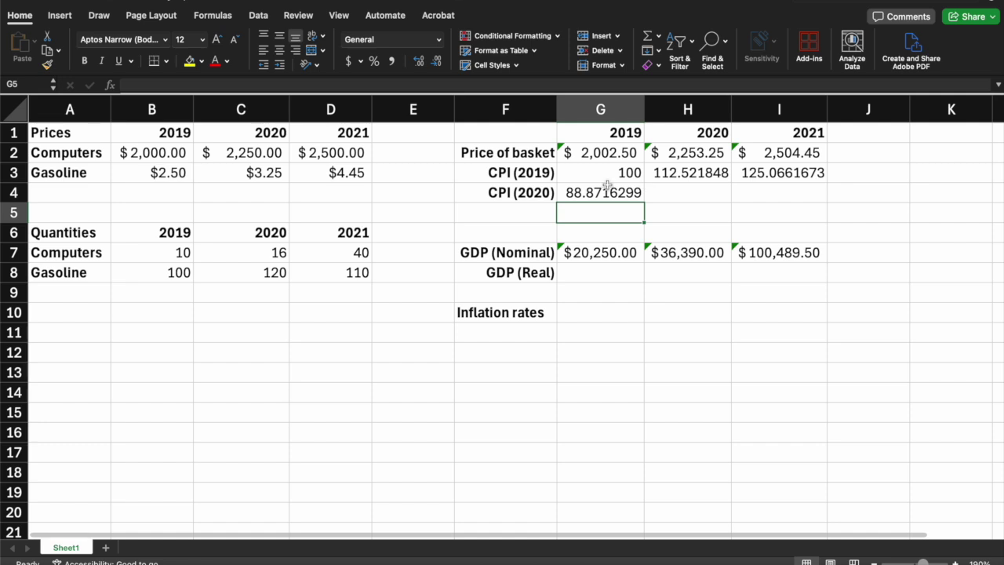
Fill the CPI (2020) formula from G4 across to the 2020 and 2021 columns, H4:I4, and review the resulting cells
{"action": "left_click", "coordinate": [604, 192]}
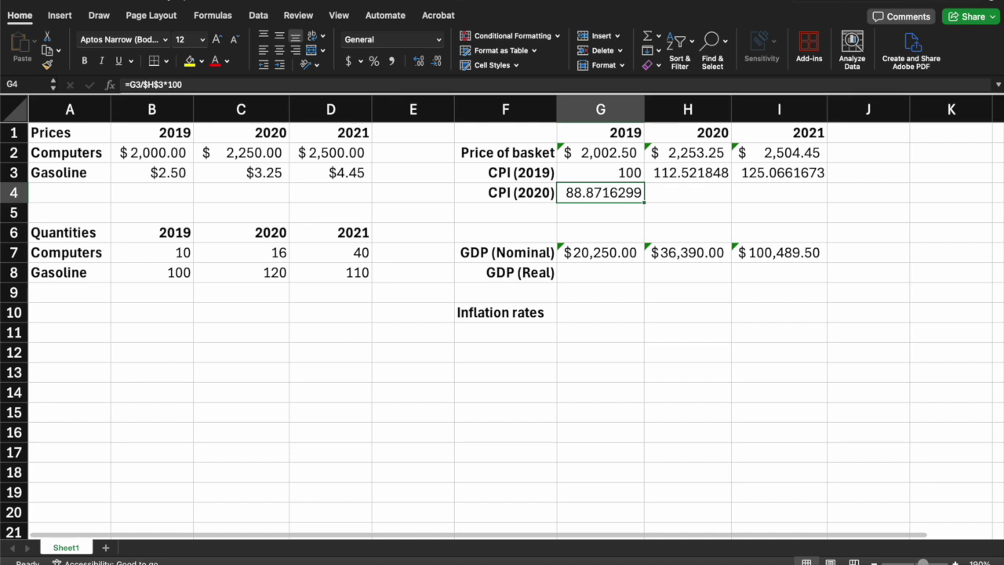
{"action": "left_click_drag", "start_coordinate": [644, 201], "coordinate": [730, 201]}
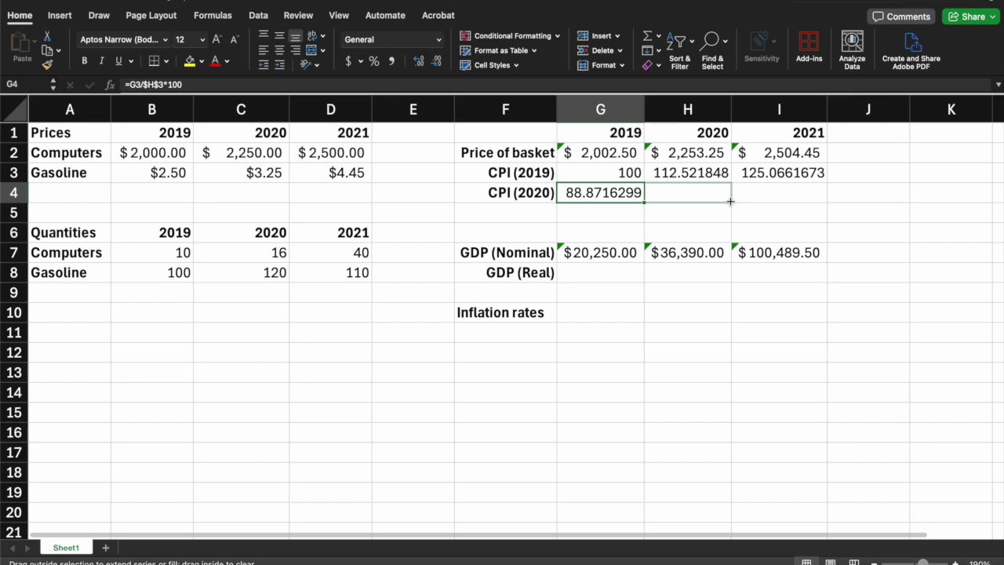
{"action": "left_click_drag", "start_coordinate": [731, 202], "coordinate": [730, 202]}
{"action": "left_click", "coordinate": [724, 200]}
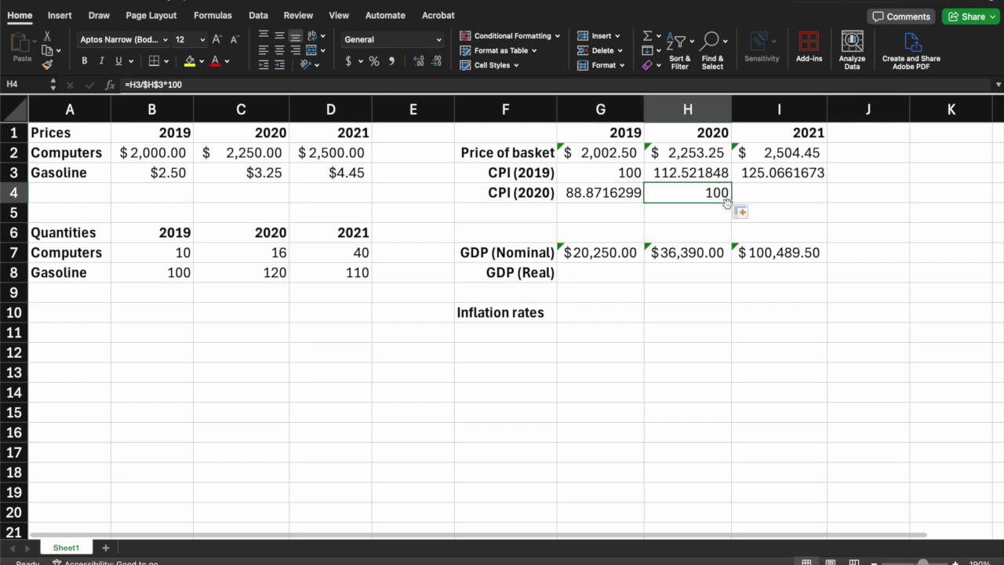
{"action": "left_click_drag", "start_coordinate": [731, 202], "coordinate": [825, 202]}
{"action": "left_click", "coordinate": [762, 200]}
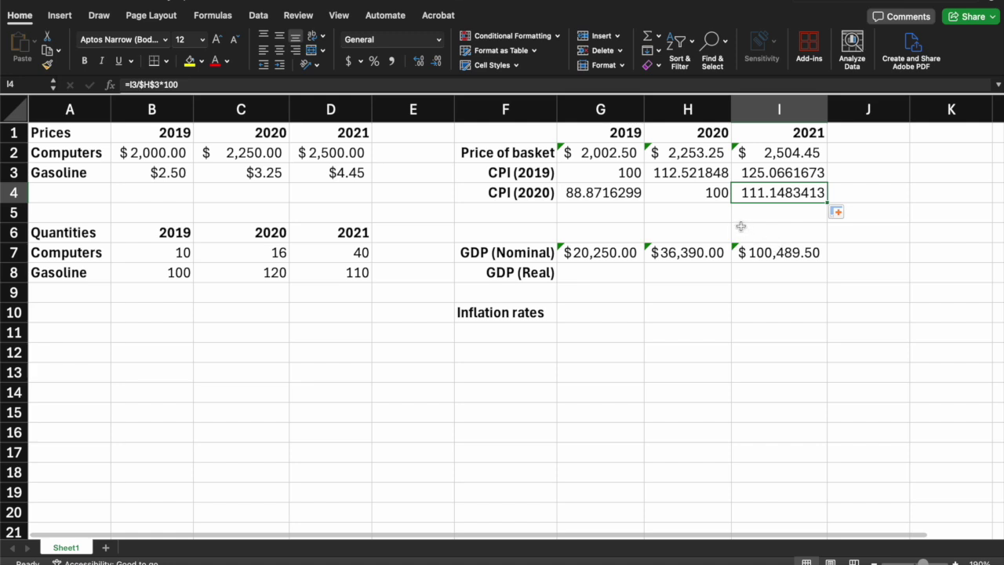
{"action": "left_click", "coordinate": [682, 198]}
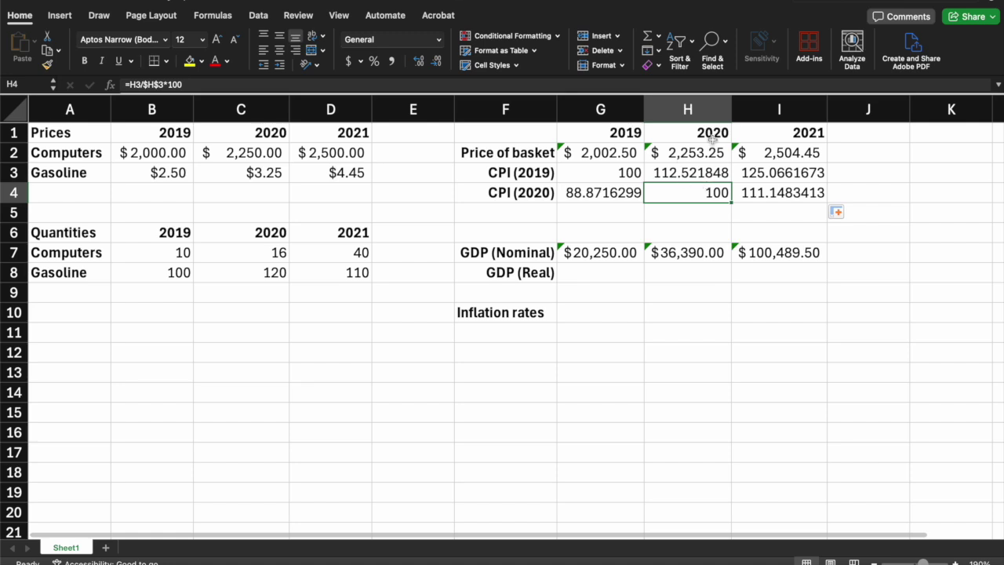
{"action": "left_click", "coordinate": [604, 194]}
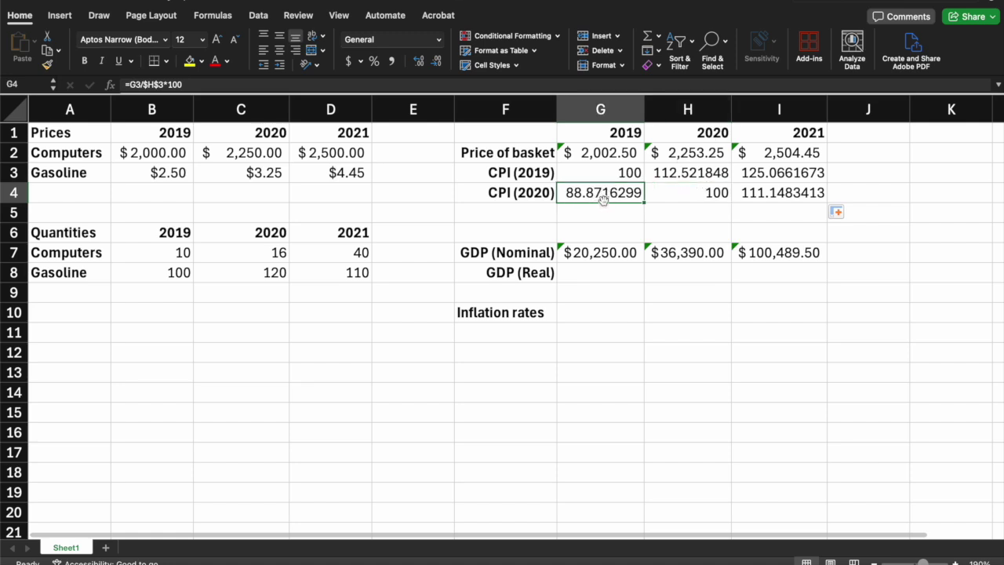
Check the CPI (2020) formulas in H4 and I4, and review the CPI (2019) values across G3:I3
{"action": "left_click", "coordinate": [708, 195]}
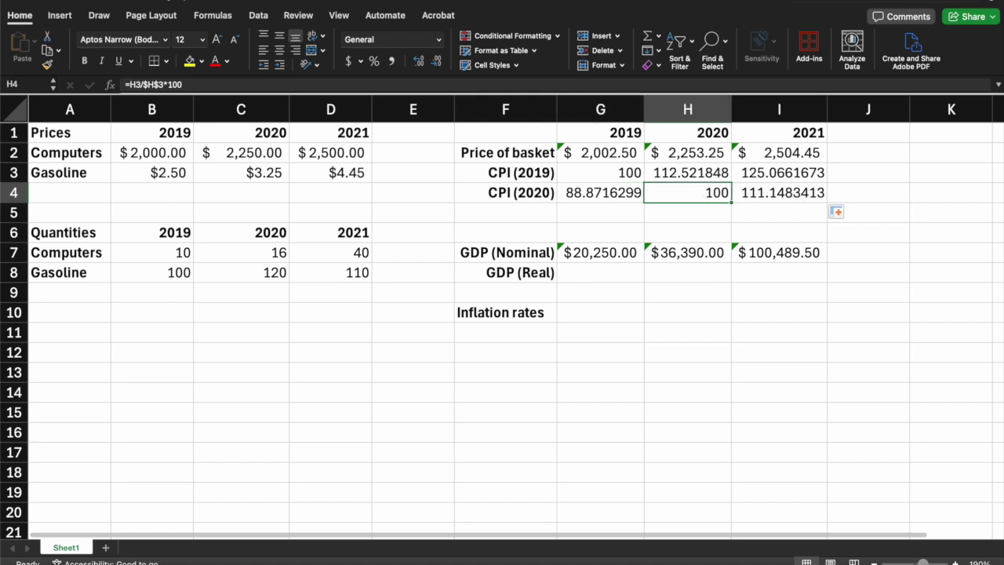
{"action": "left_click", "coordinate": [787, 198]}
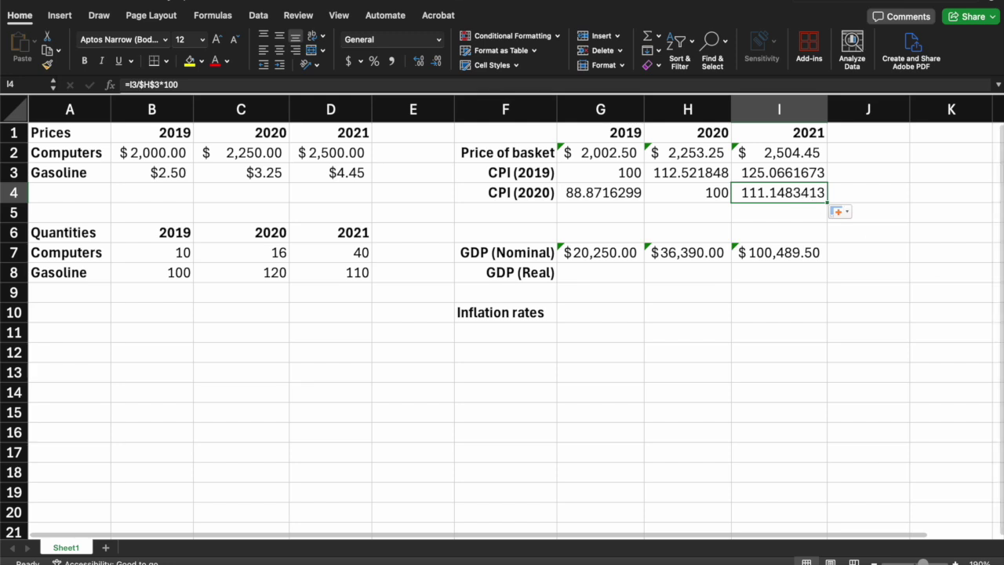
{"action": "left_click_drag", "start_coordinate": [600, 172], "coordinate": [779, 172]}
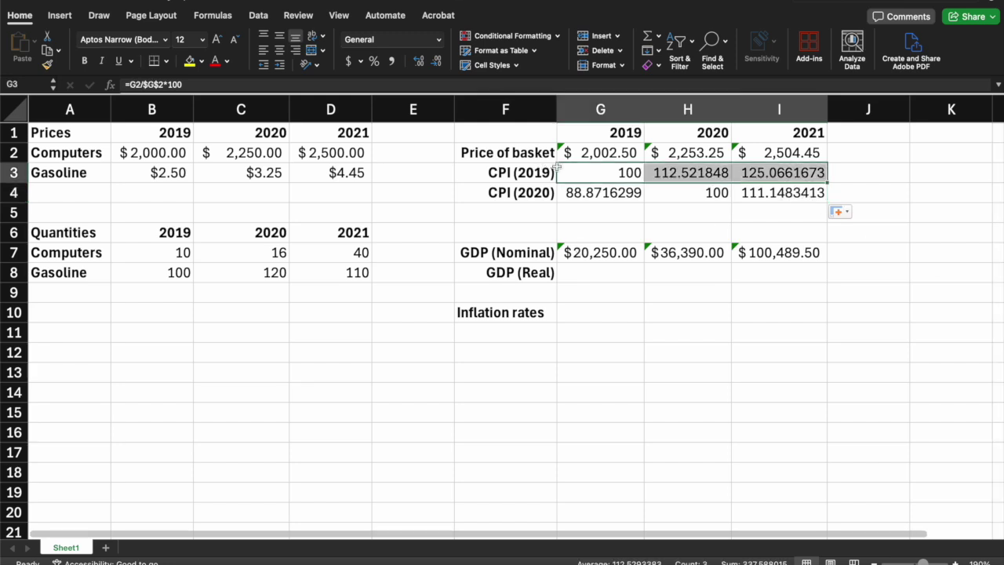
{"action": "double_click", "coordinate": [588, 172]}
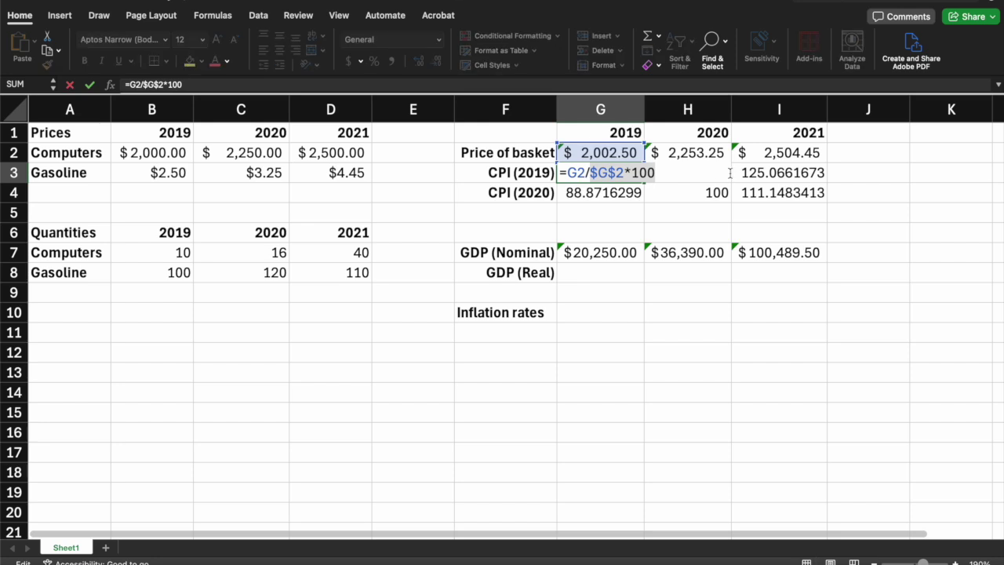
{"action": "key", "text": "Escape"}
{"action": "left_click_drag", "start_coordinate": [623, 174], "coordinate": [773, 174]}
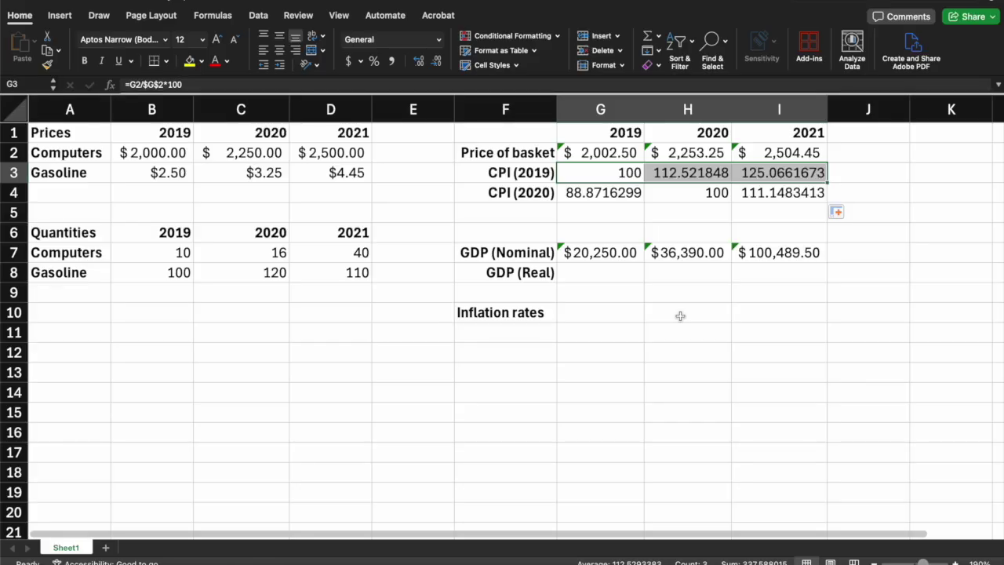
Calculate the 2020 inflation rate in H10 from the CPI (2019) row with the formula =(H3-G3)/G3*100
{"action": "left_click", "coordinate": [612, 314]}
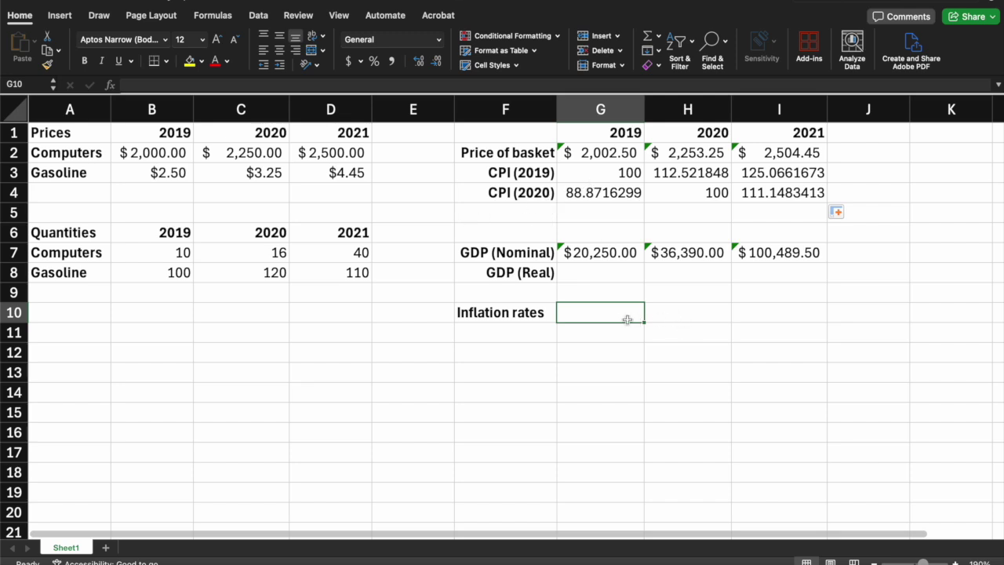
{"action": "left_click", "coordinate": [679, 315]}
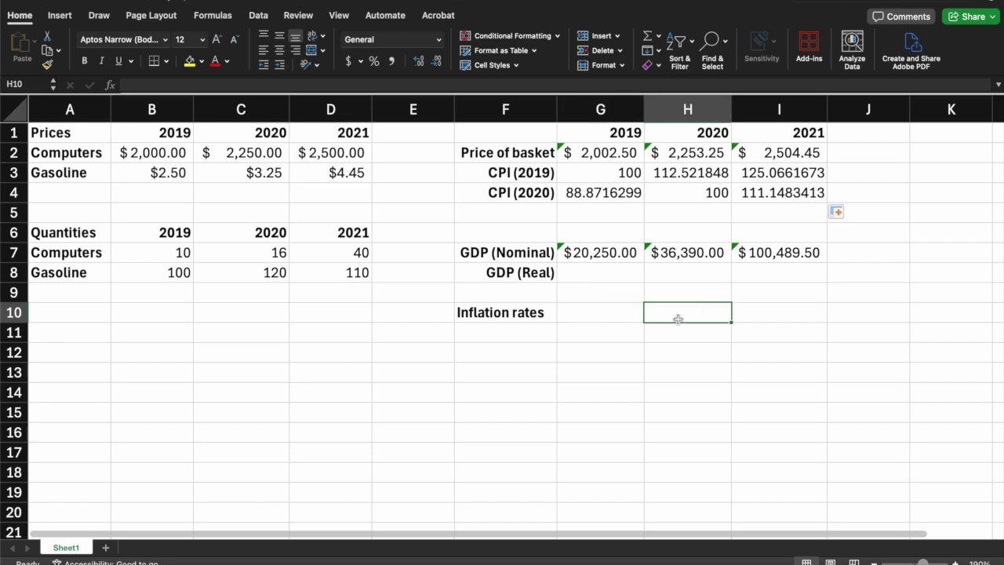
{"action": "type", "text": "="}
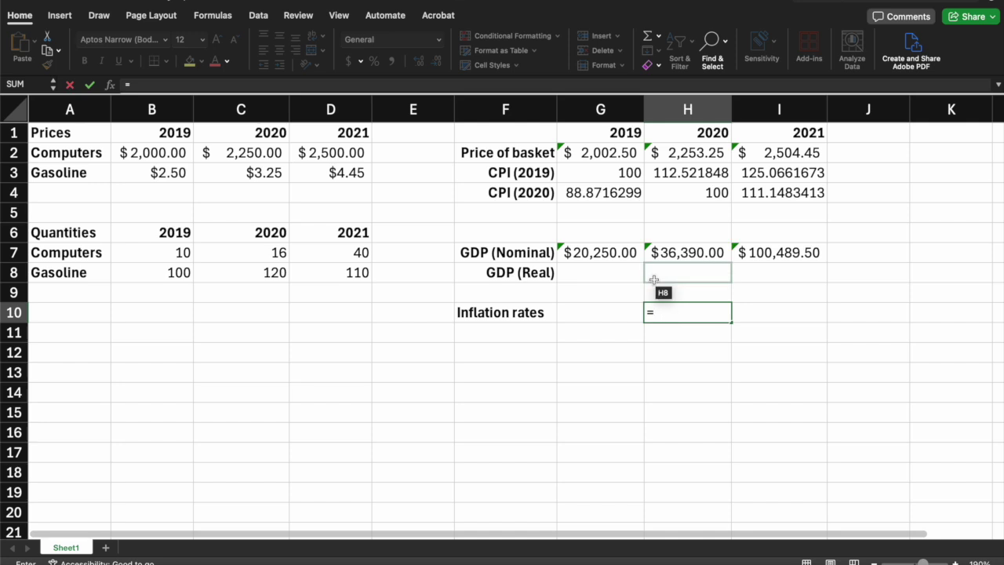
{"action": "left_click", "coordinate": [685, 175]}
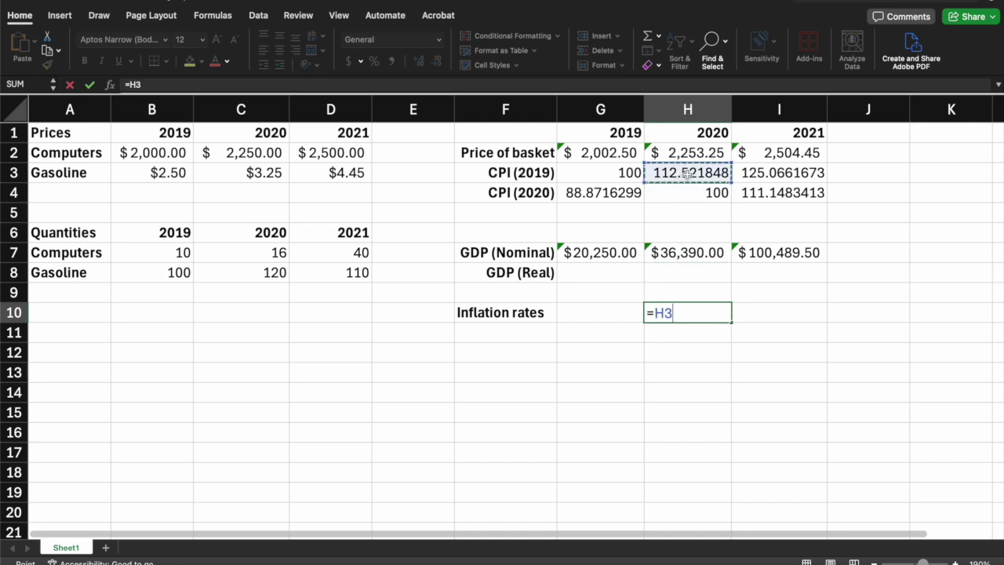
{"action": "type", "text": "-"}
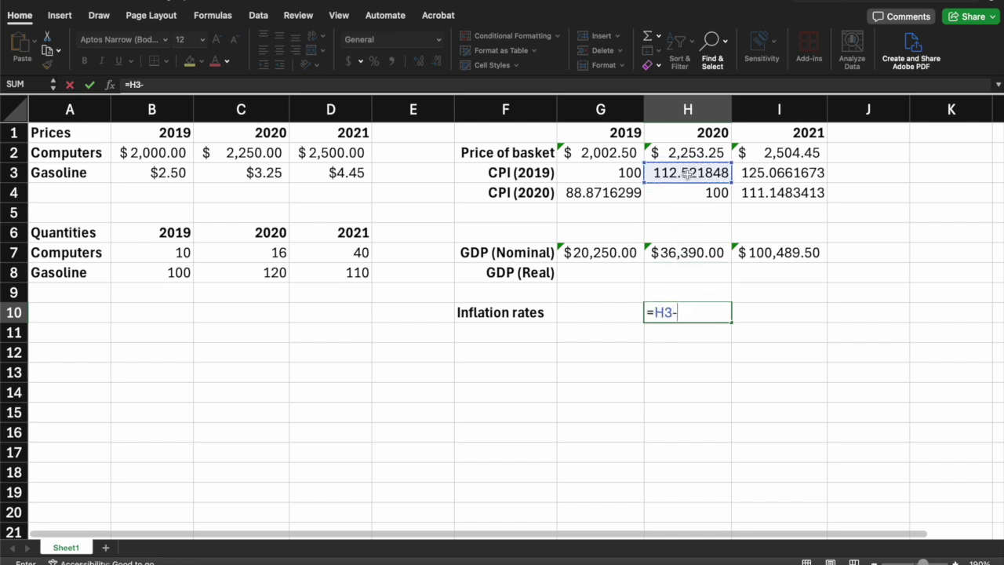
{"action": "left_click", "coordinate": [611, 173]}
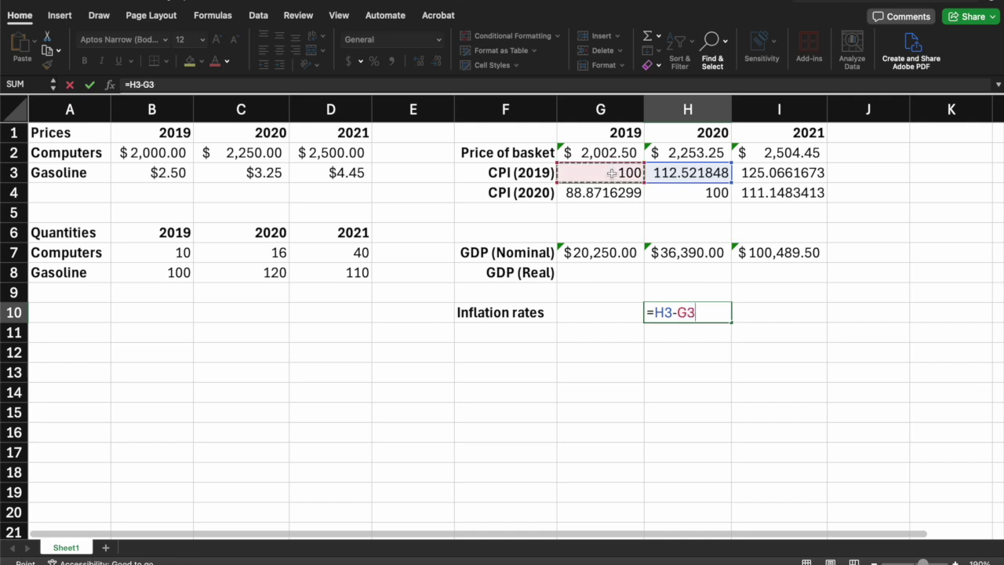
{"action": "type", "text": ")"}
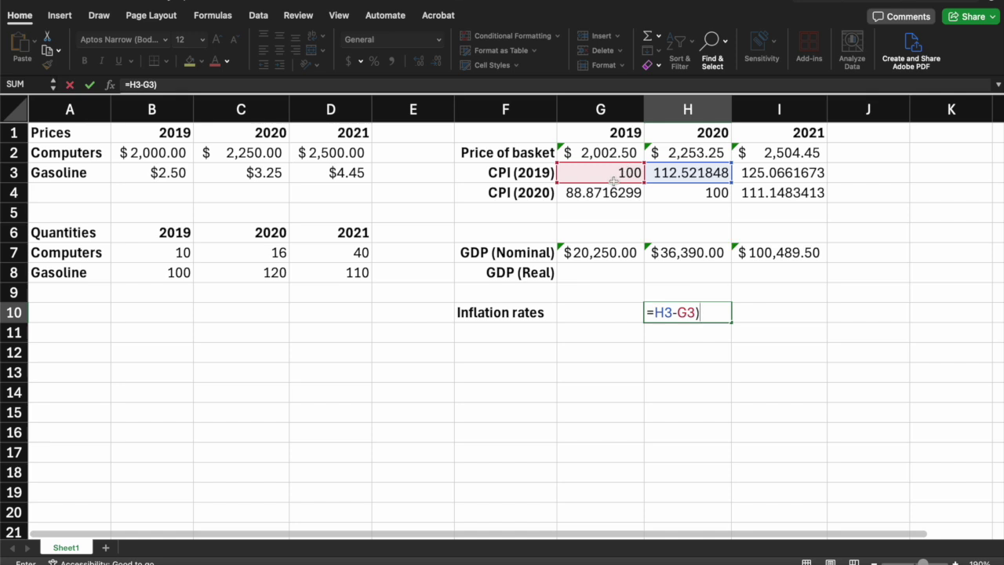
{"action": "left_click", "coordinate": [656, 313]}
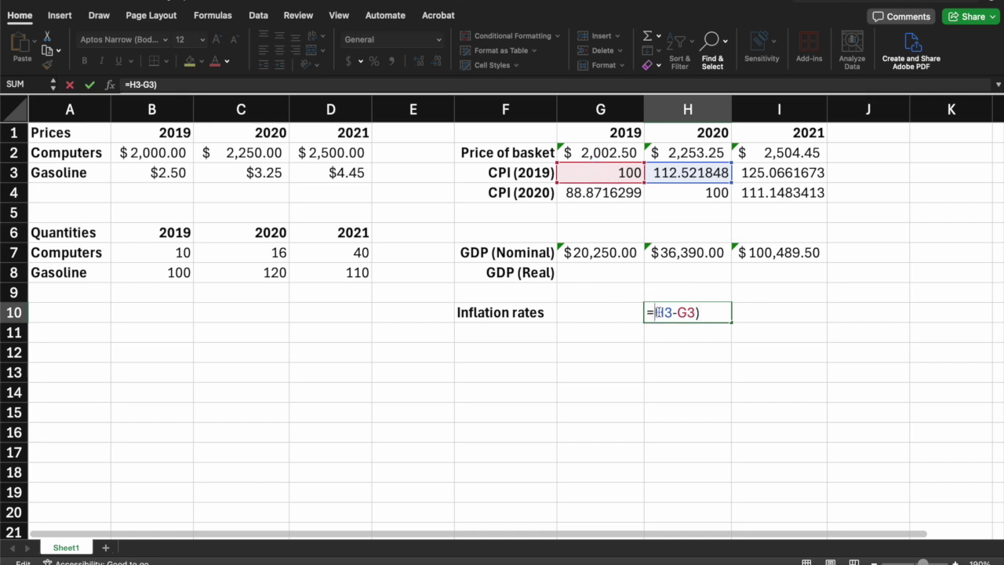
{"action": "type", "text": "("}
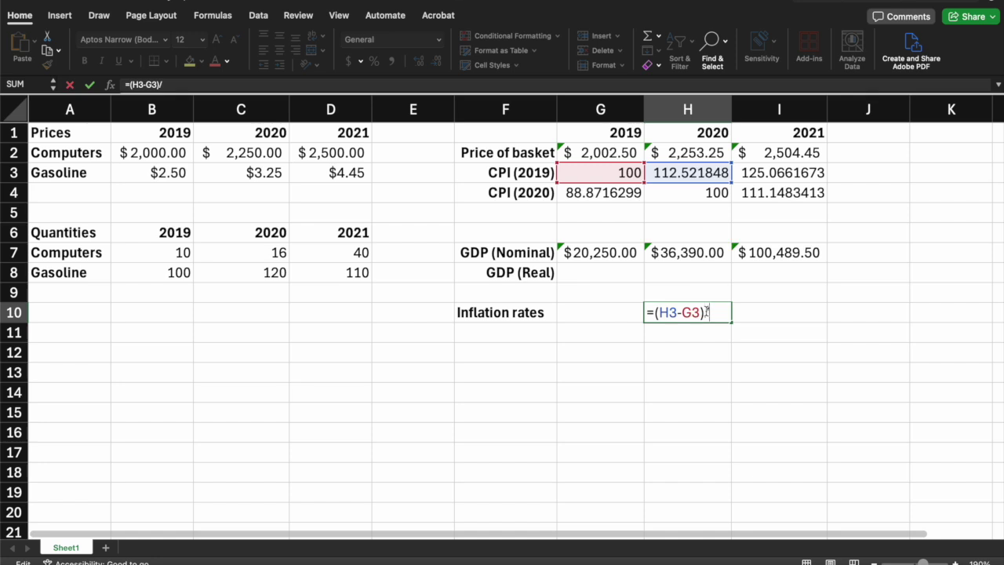
{"action": "left_click", "coordinate": [610, 174]}
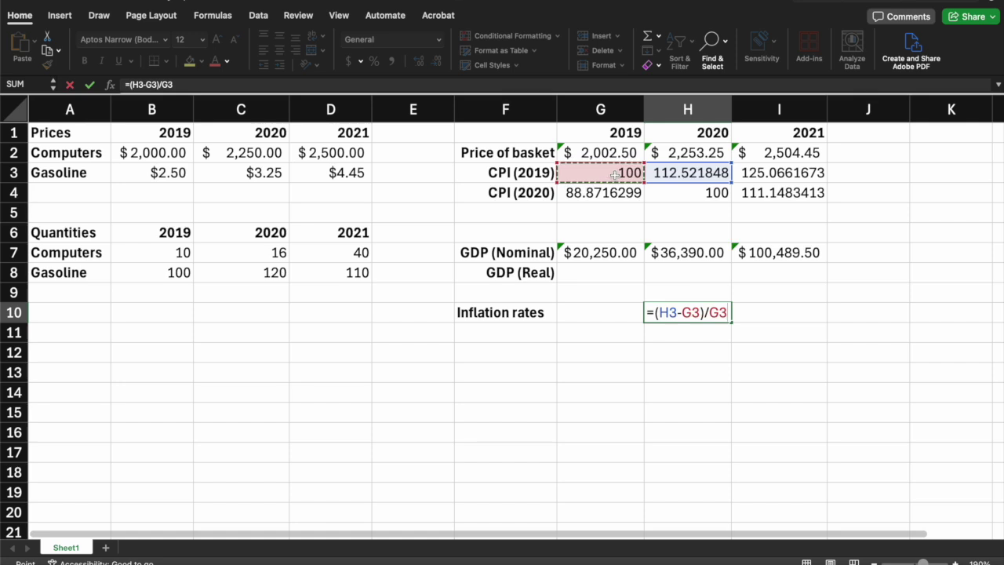
{"action": "type", "text": "*100"}
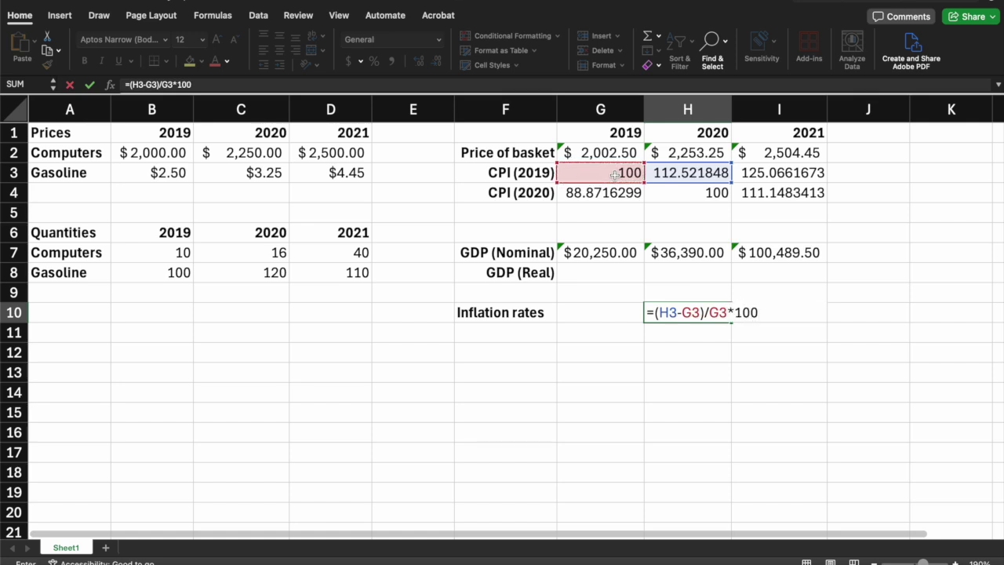
{"action": "key", "text": "Return"}
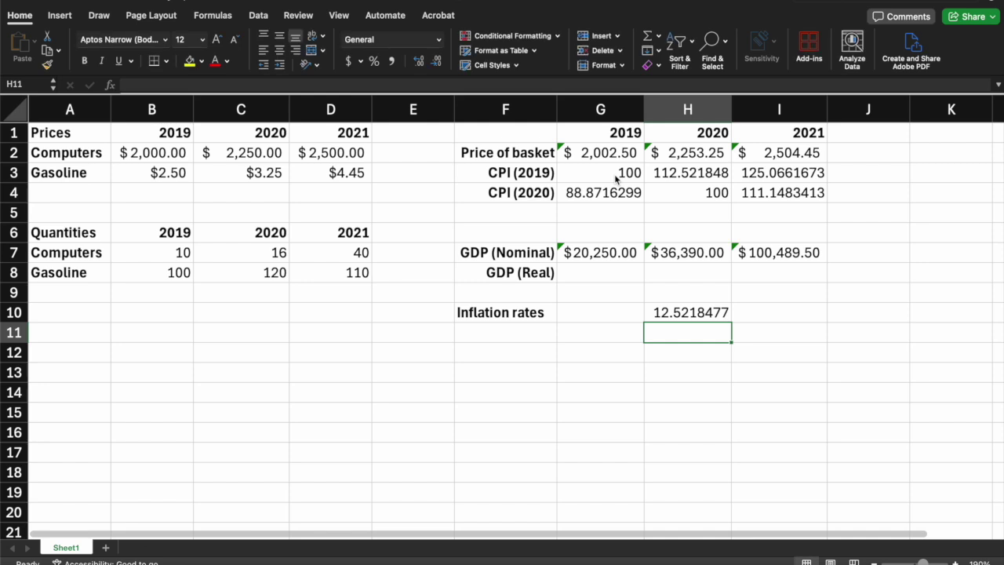
Check the inflation formula in H10 against the 2019 and 2020 CPI (2019) values in G3:H3
{"action": "left_click", "coordinate": [693, 315]}
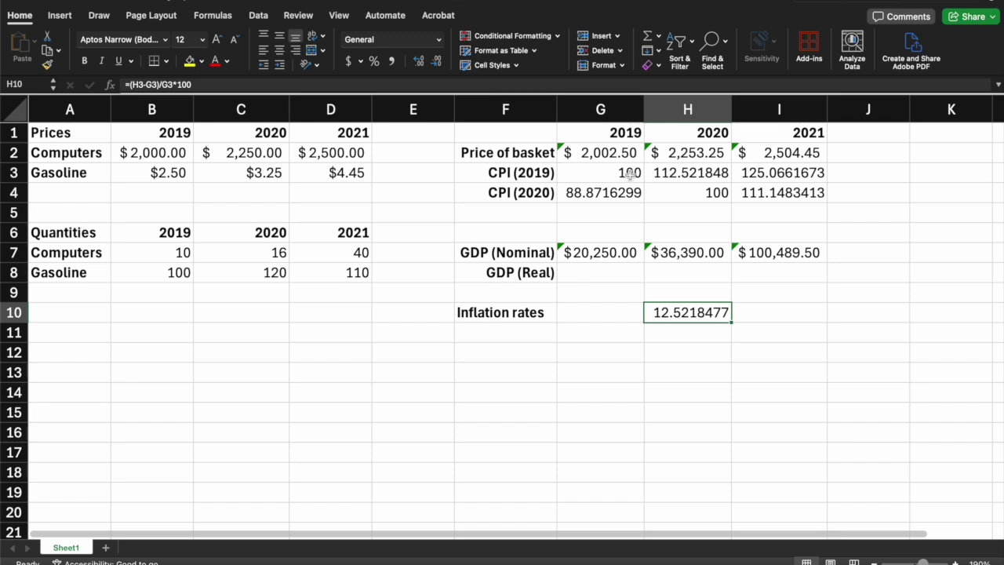
{"action": "left_click_drag", "start_coordinate": [666, 174], "coordinate": [634, 173]}
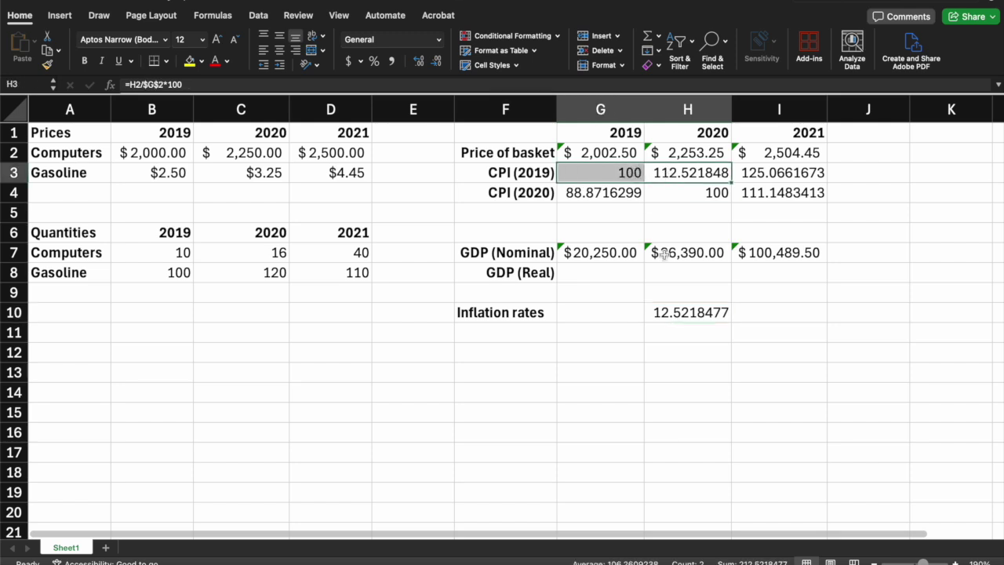
{"action": "left_click", "coordinate": [673, 315]}
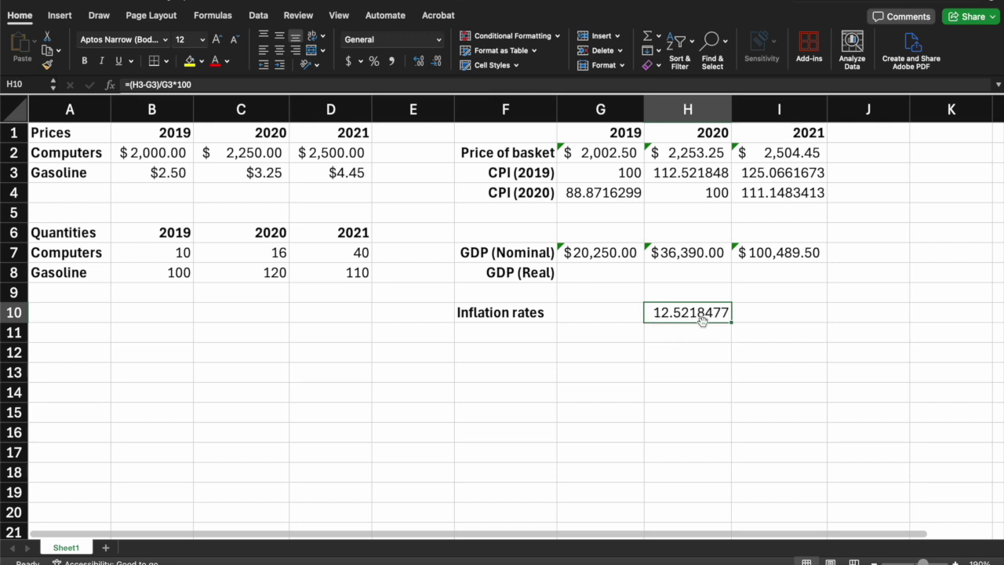
Calculate the inflation rate from 2019 to 2021 in I10 with the formula =(I3-G3)/G3*100
{"action": "left_click", "coordinate": [776, 315]}
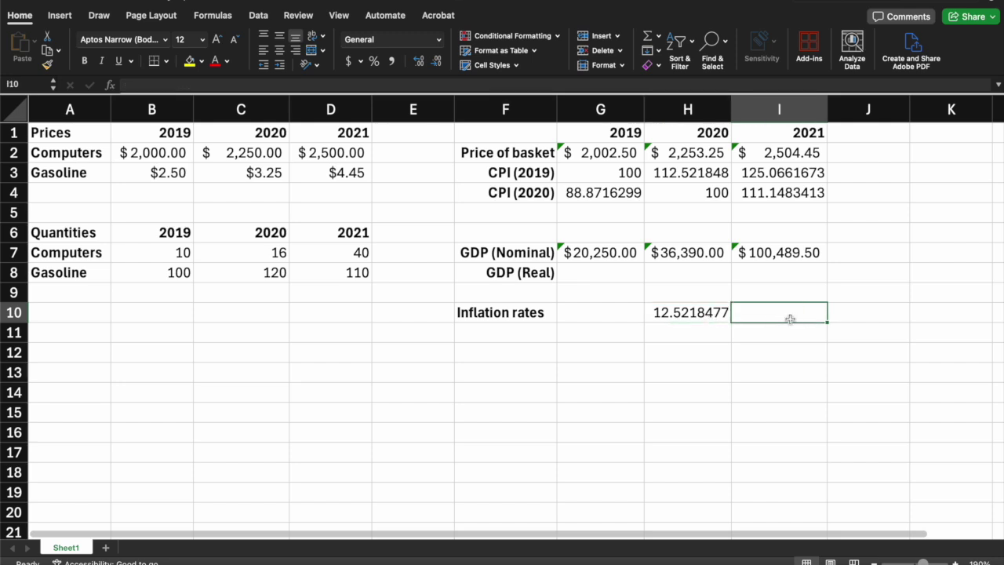
{"action": "type", "text": "="}
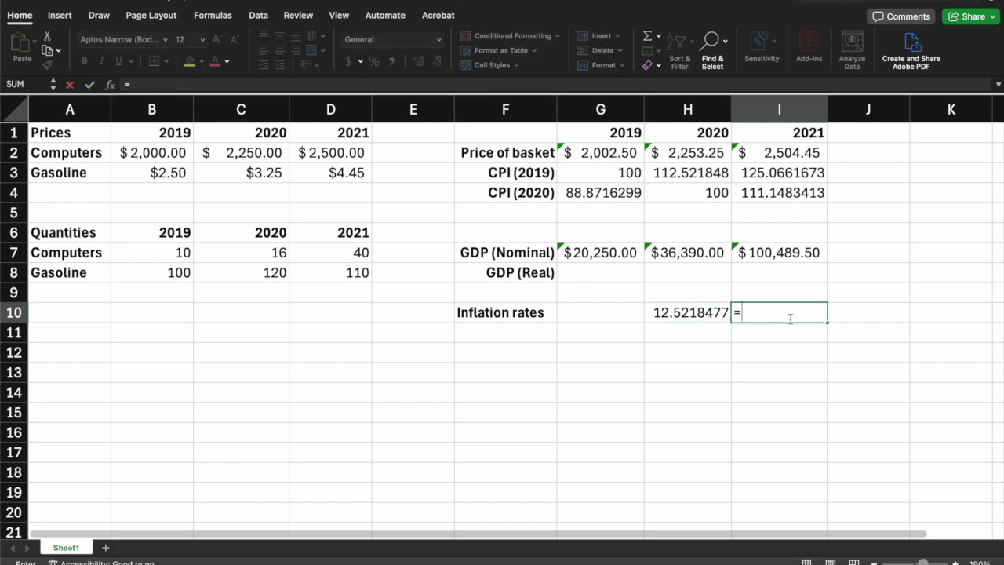
{"action": "left_click", "coordinate": [780, 176]}
{"action": "type", "text": "-"}
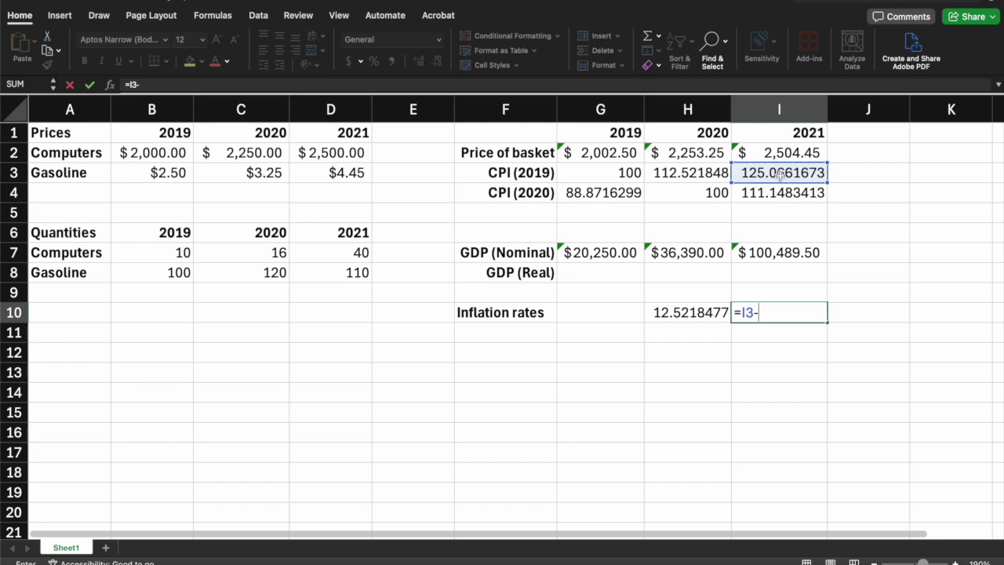
{"action": "left_click", "coordinate": [591, 172]}
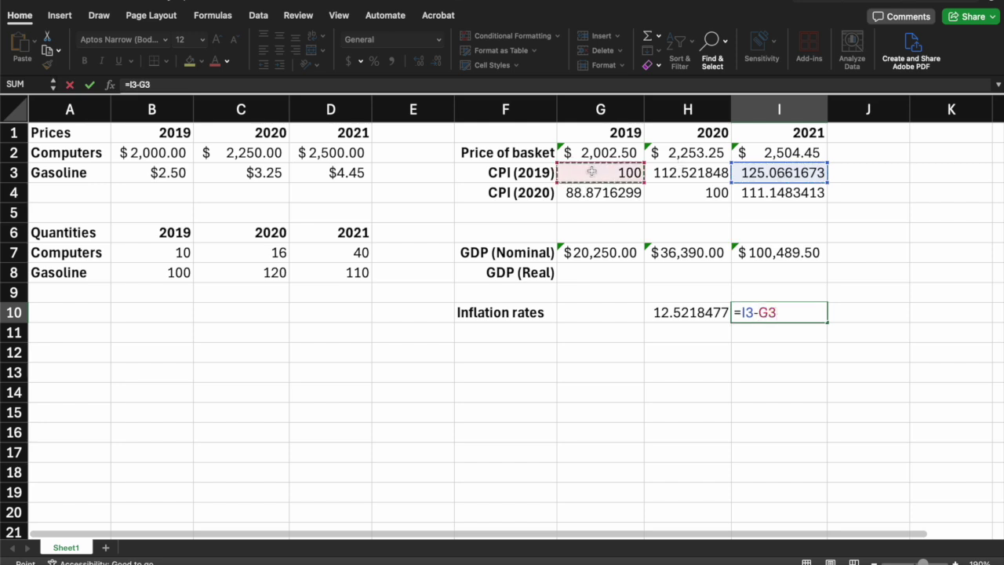
{"action": "type", "text": ")"}
{"action": "key", "text": "F2"}
{"action": "key", "text": "Left"}
{"action": "key", "text": "Left"}
{"action": "key", "text": "Left"}
{"action": "key", "text": "Left"}
{"action": "key", "text": "Left"}
{"action": "key", "text": "Left"}
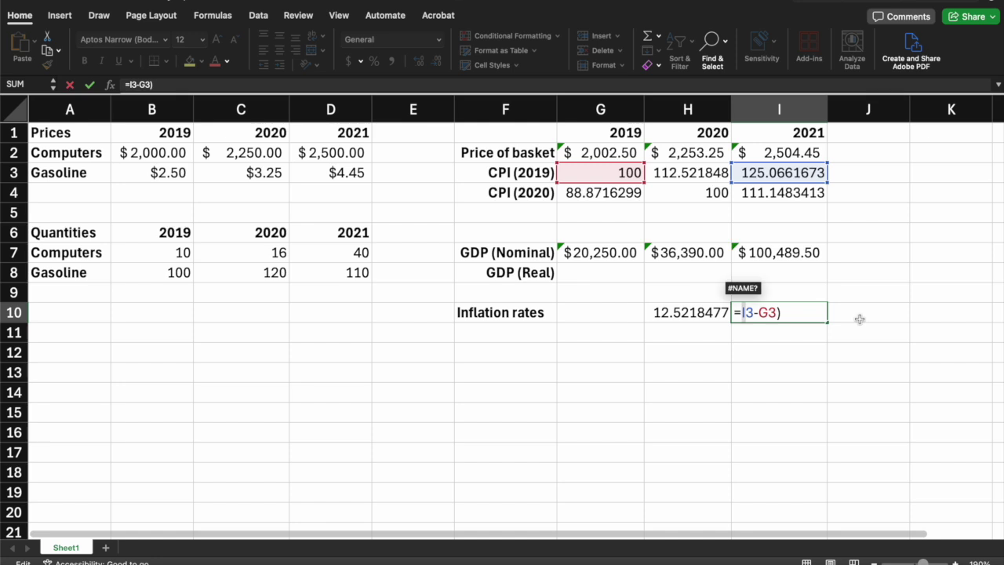
{"action": "type", "text": "("}
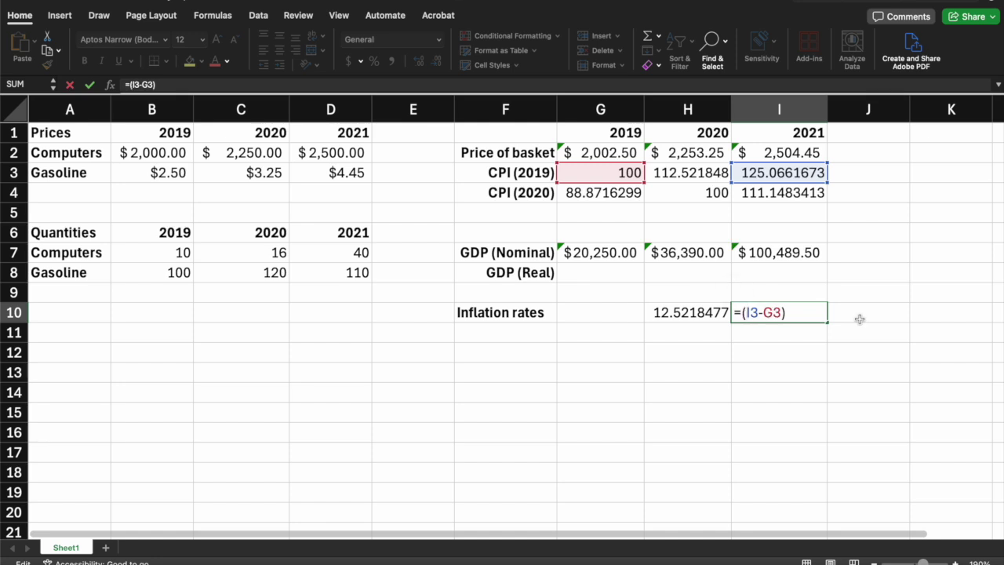
{"action": "left_click", "coordinate": [805, 316]}
{"action": "type", "text": "/"}
{"action": "left_click", "coordinate": [600, 175]}
{"action": "type", "text": "*100"}
{"action": "key", "text": "Return"}
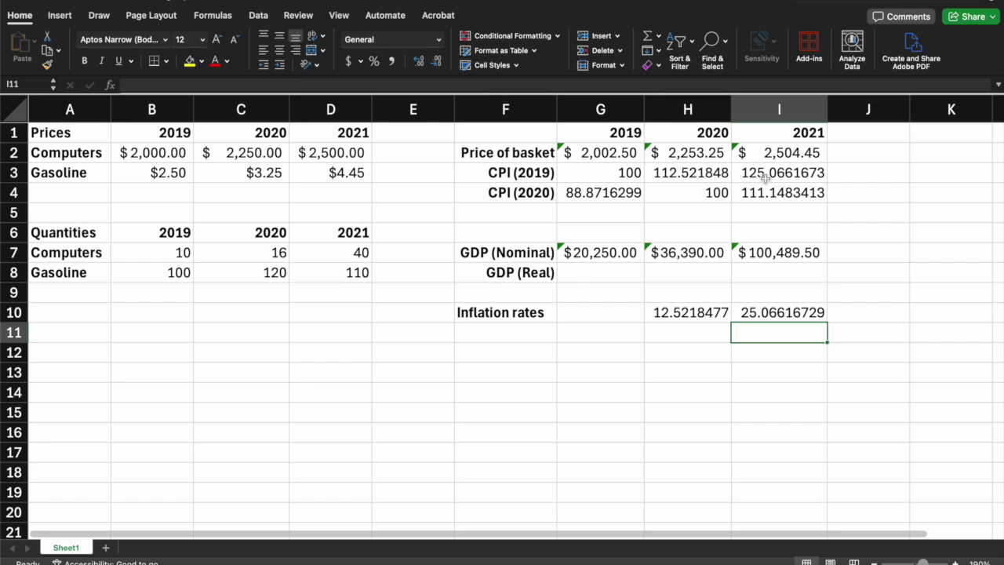
Compare the CPI (2019) values of 2020 and 2021 in H3:I3, and look at the 2019 base value in G3
{"action": "left_click", "coordinate": [710, 174]}
{"action": "key", "text": "Right"}
{"action": "key", "text": "Left"}
{"action": "key", "text": "Right"}
{"action": "key", "text": "Left"}
{"action": "key", "text": "Right"}
{"action": "key", "text": "Left"}
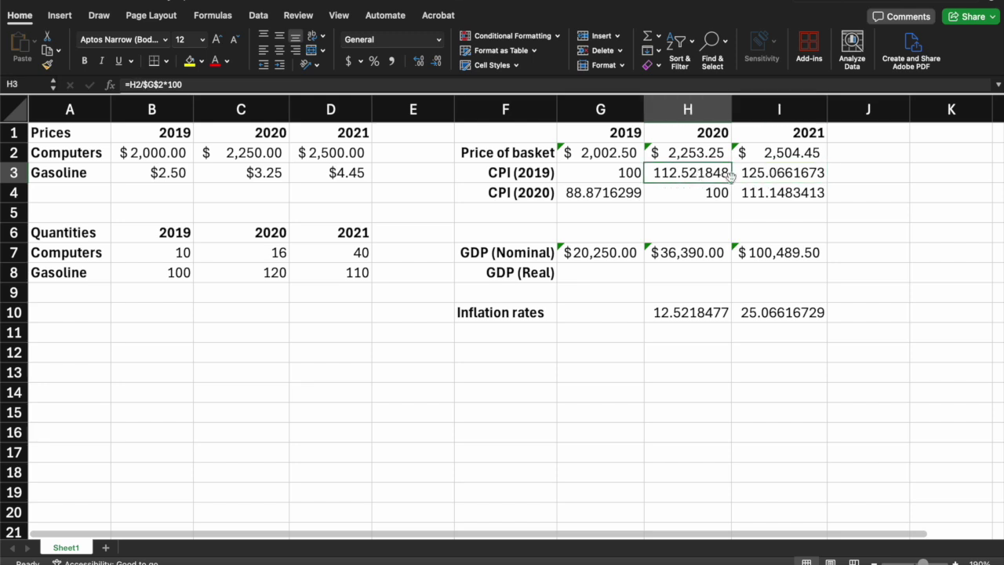
{"action": "left_click", "coordinate": [617, 174]}
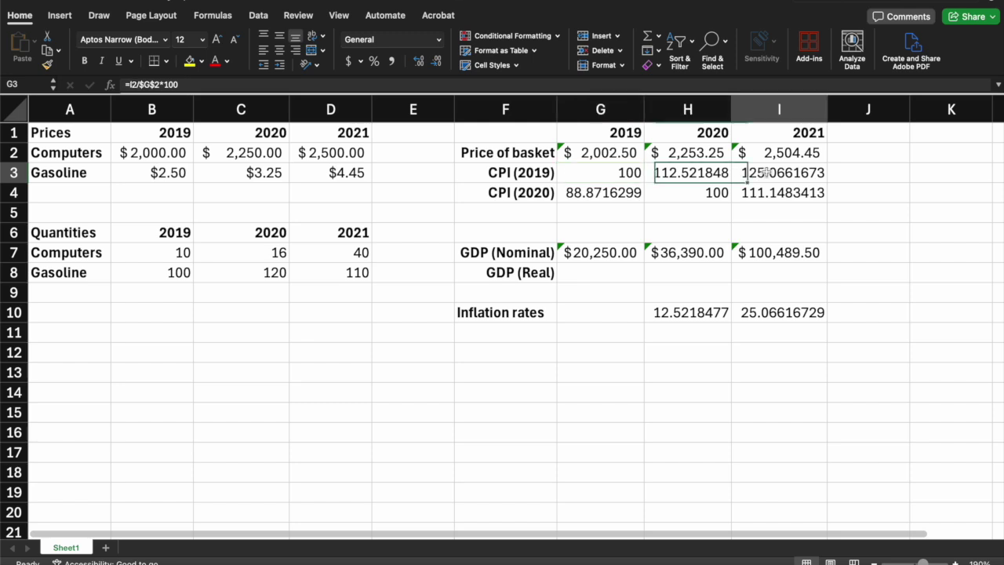
{"action": "left_click_drag", "start_coordinate": [766, 174], "coordinate": [710, 179]}
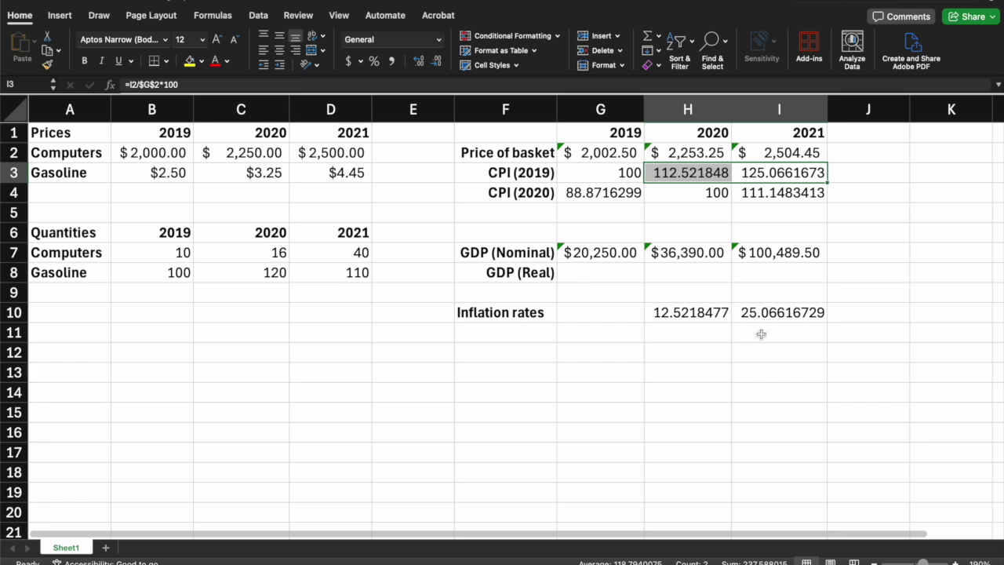
Calculate the inflation rate from 2020 to 2021 in I11 with the formula =(I3-H3)/H3*100
{"action": "scroll", "coordinate": [761, 334], "scroll_direction": "down", "scroll_amount": 1}
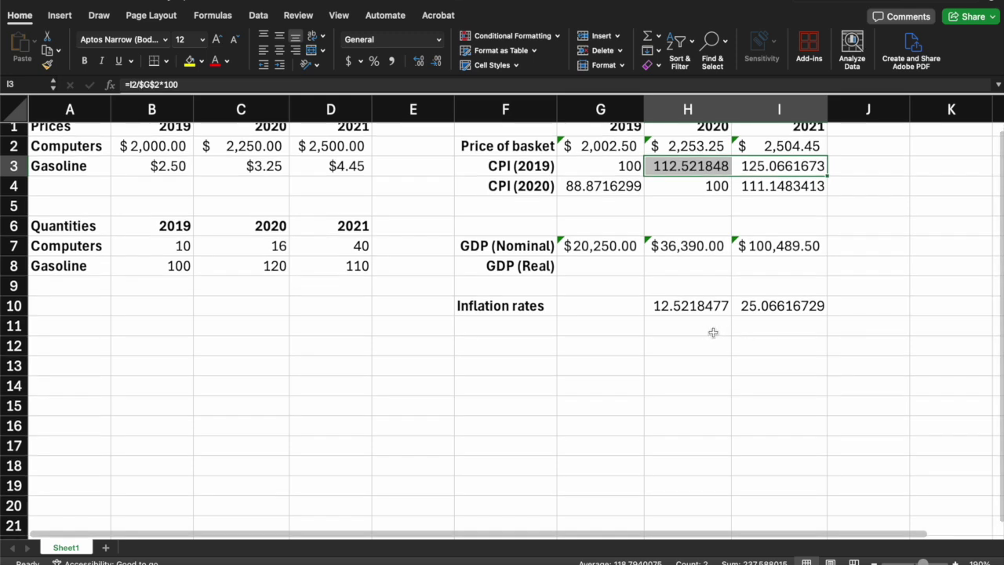
{"action": "left_click", "coordinate": [766, 330]}
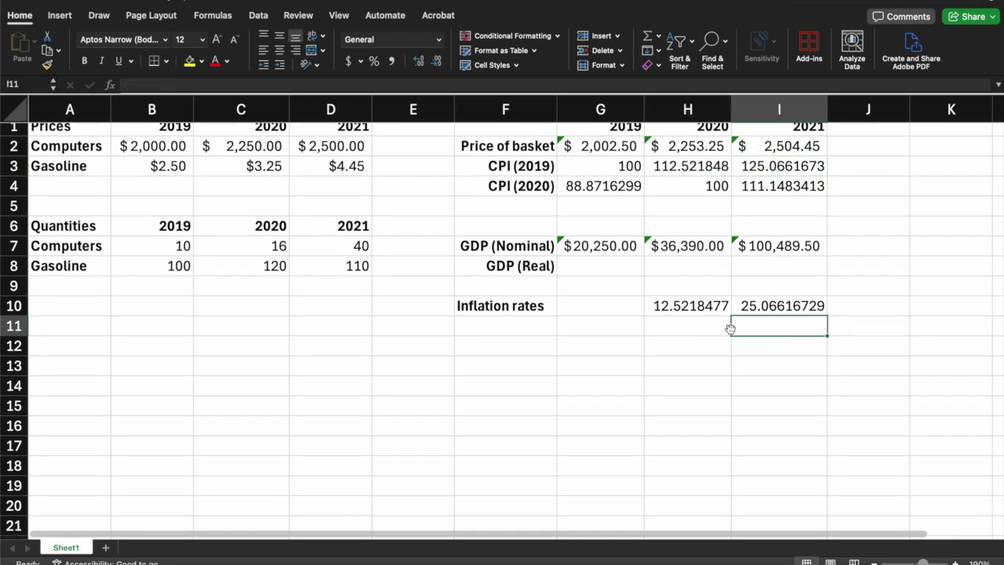
{"action": "scroll", "coordinate": [734, 280], "scroll_direction": "up", "scroll_amount": 1}
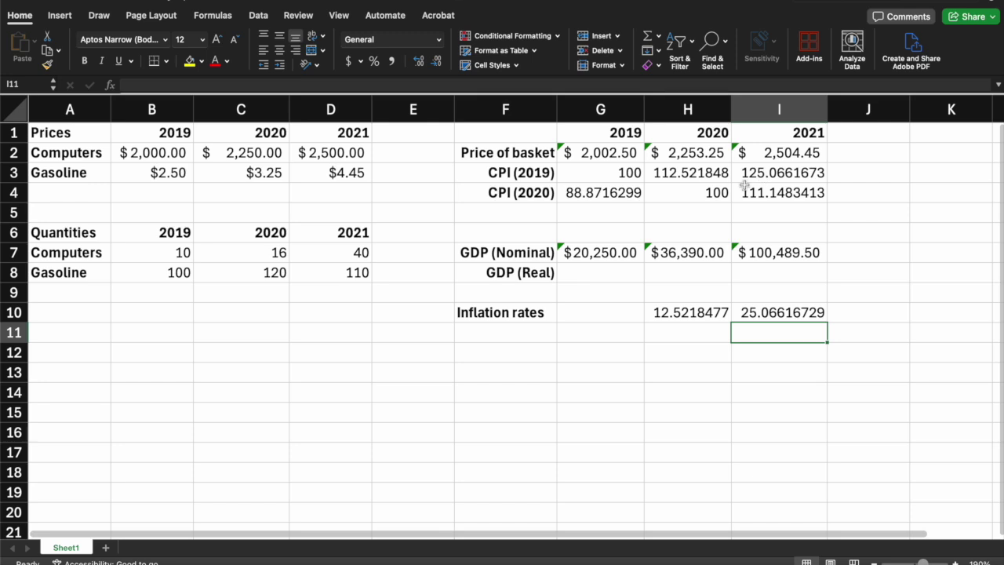
{"action": "type", "text": "="}
{"action": "left_click", "coordinate": [758, 172]}
{"action": "type", "text": "-"}
{"action": "left_click", "coordinate": [663, 168]}
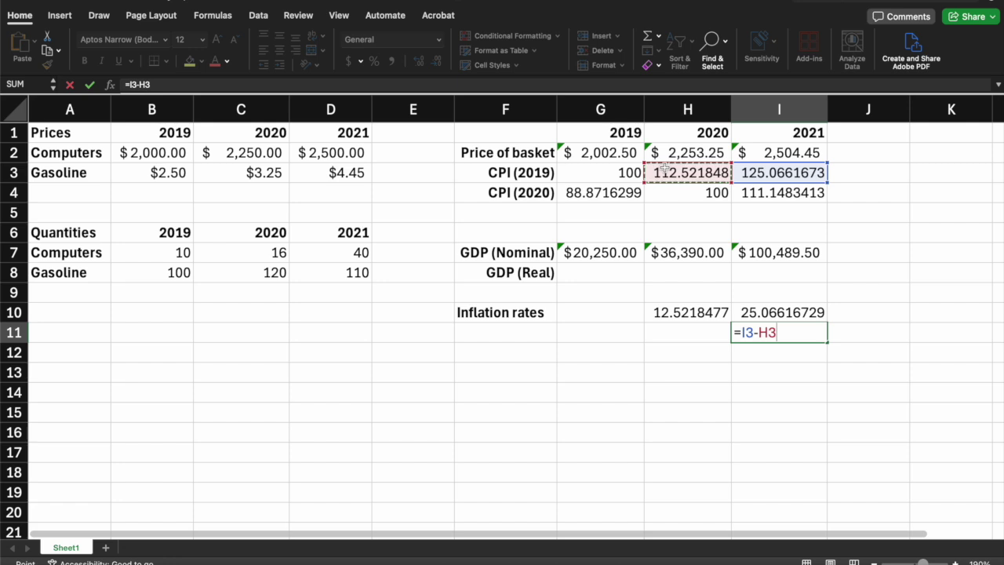
{"action": "type", "text": ")"}
{"action": "left_click", "coordinate": [742, 332]}
{"action": "type", "text": "("}
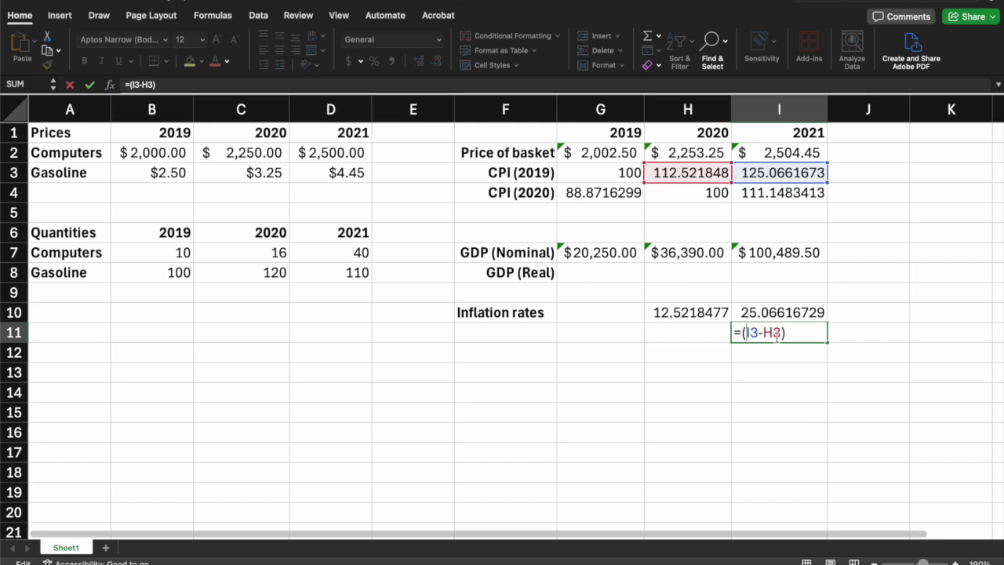
{"action": "type", "text": "/"}
{"action": "left_click", "coordinate": [673, 180]}
{"action": "type", "text": "*100"}
{"action": "key", "text": "Return"}
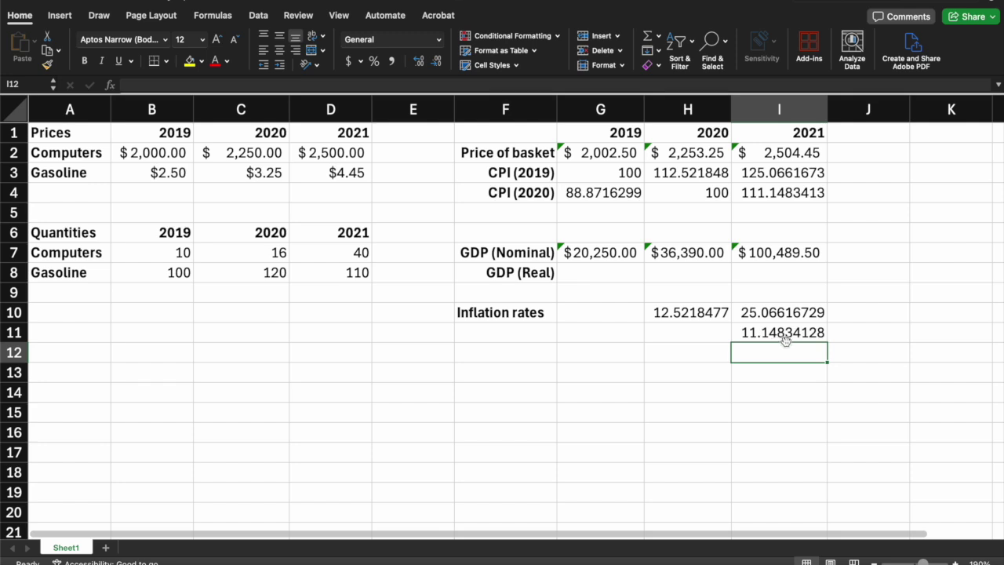
Compare the 2020–2021 inflation rate in I11 with the CPI (2019) values in H3:I3 and the CPI (2020) values in H4:I4
{"action": "left_click", "coordinate": [734, 340]}
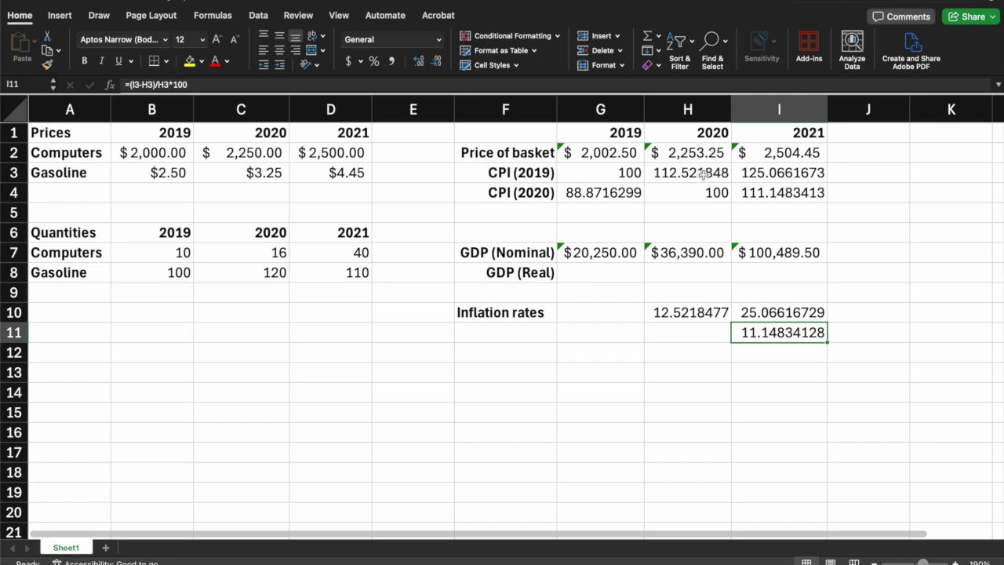
{"action": "left_click_drag", "start_coordinate": [700, 174], "coordinate": [768, 174]}
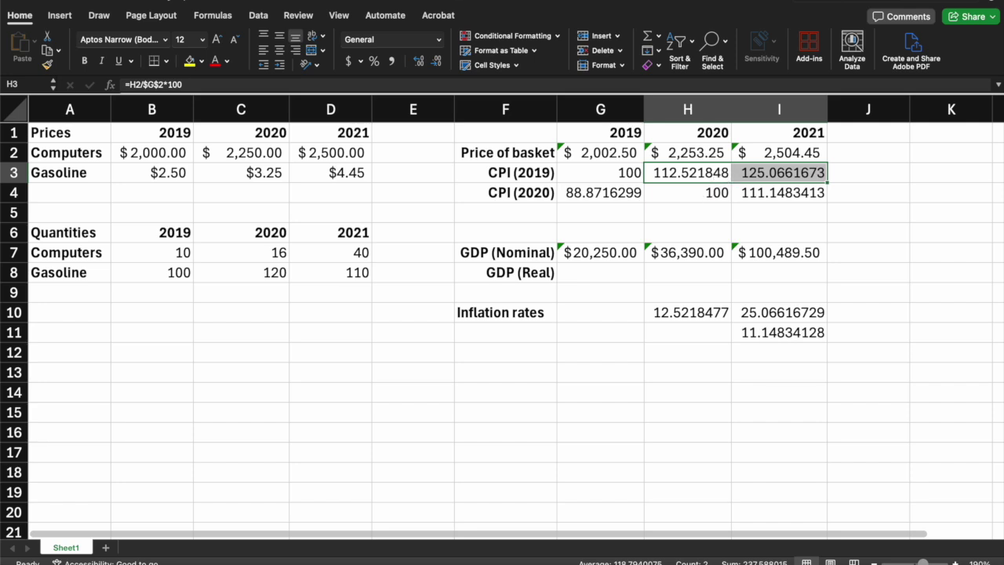
{"action": "left_click", "coordinate": [698, 200]}
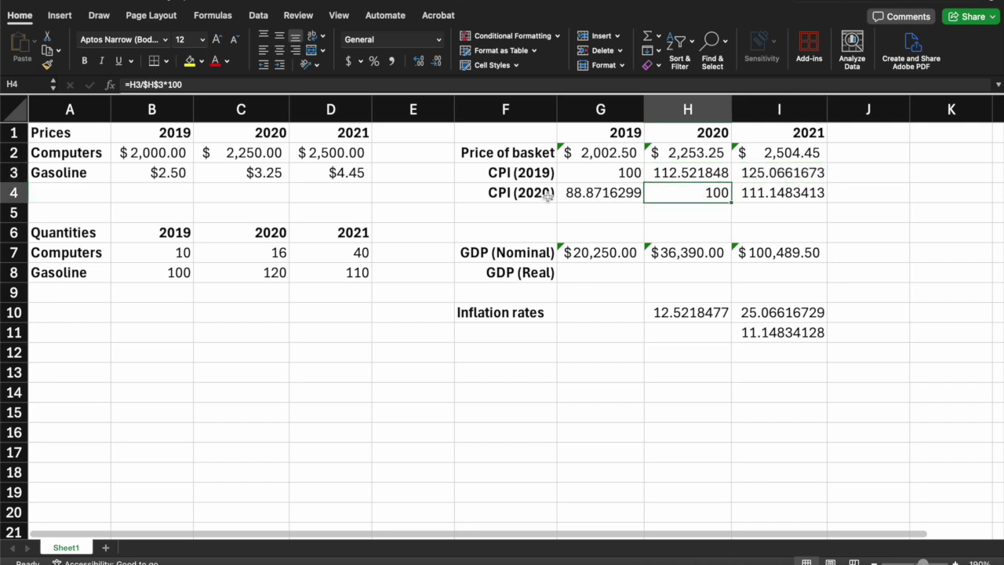
{"action": "left_click", "coordinate": [769, 194]}
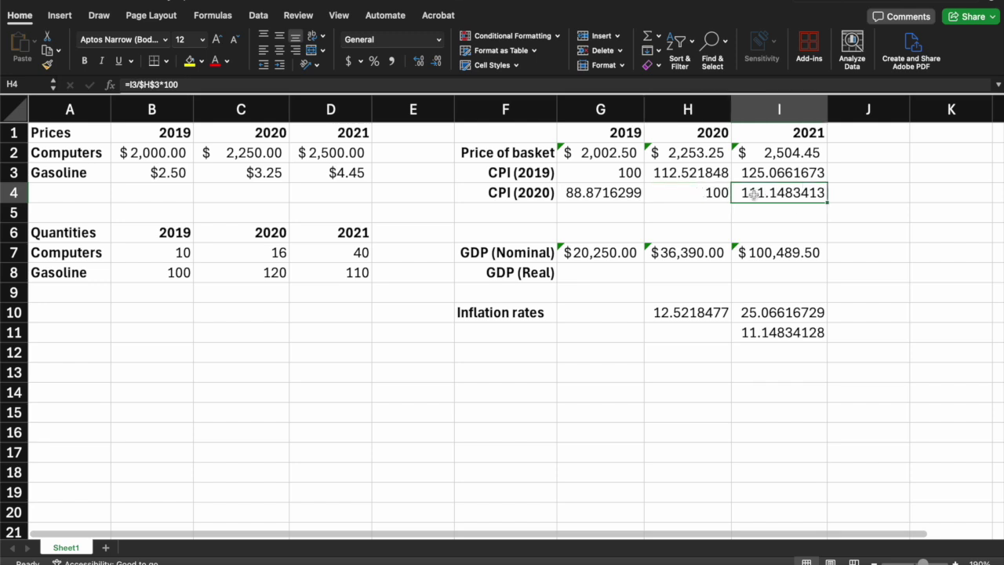
{"action": "key", "text": "shift+Left"}
{"action": "left_click", "coordinate": [777, 331]}
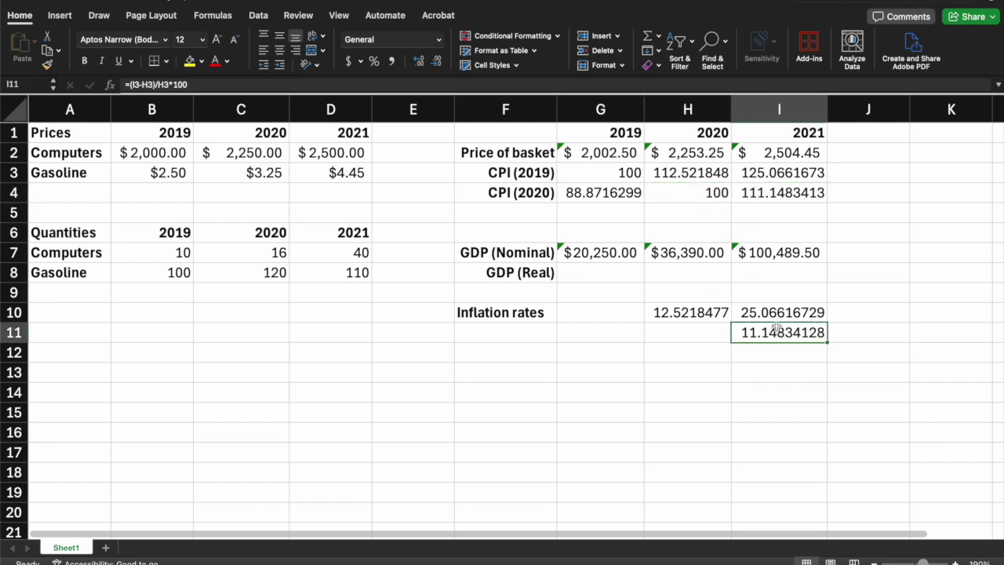
{"action": "left_click", "coordinate": [769, 196]}
{"action": "key", "text": "shift+Left"}
{"action": "left_click", "coordinate": [787, 332]}
{"action": "left_click_drag", "start_coordinate": [761, 190], "coordinate": [710, 194]}
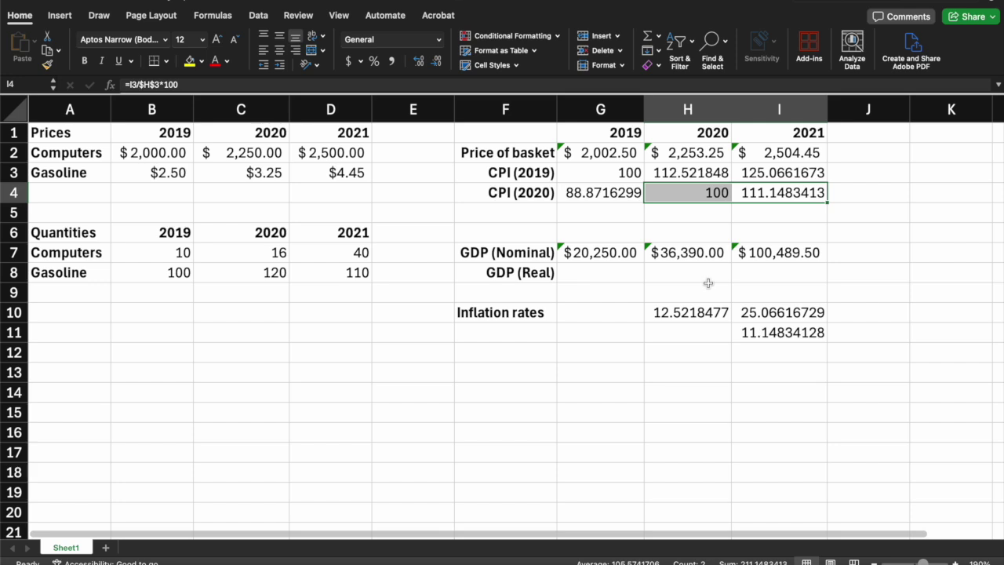
Calculate the 2019 real GDP in G8 from nominal GDP and CPI (2019) with the formula =G7/G3*100
{"action": "left_click", "coordinate": [600, 281]}
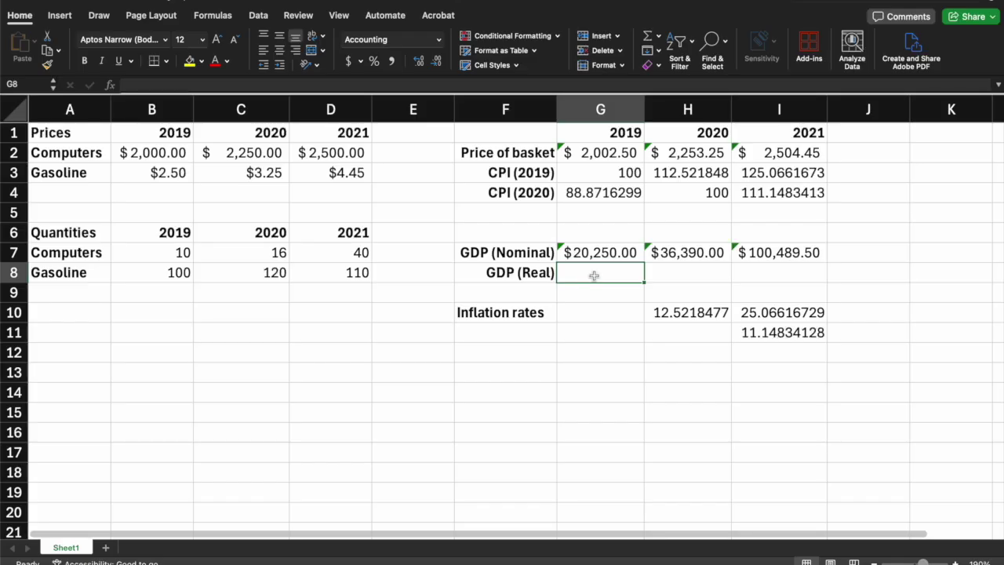
{"action": "type", "text": "="}
{"action": "left_click", "coordinate": [600, 258]}
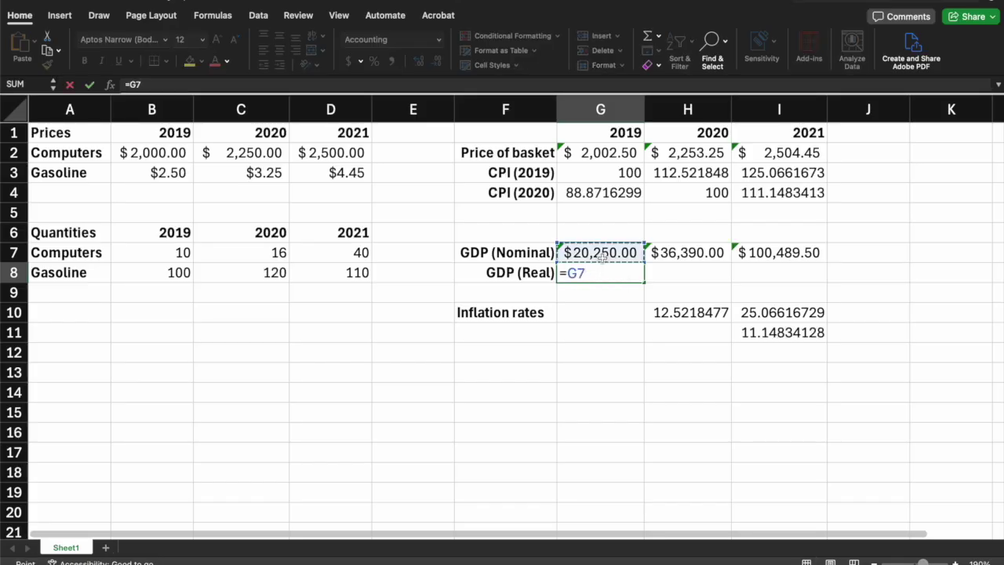
{"action": "type", "text": "/"}
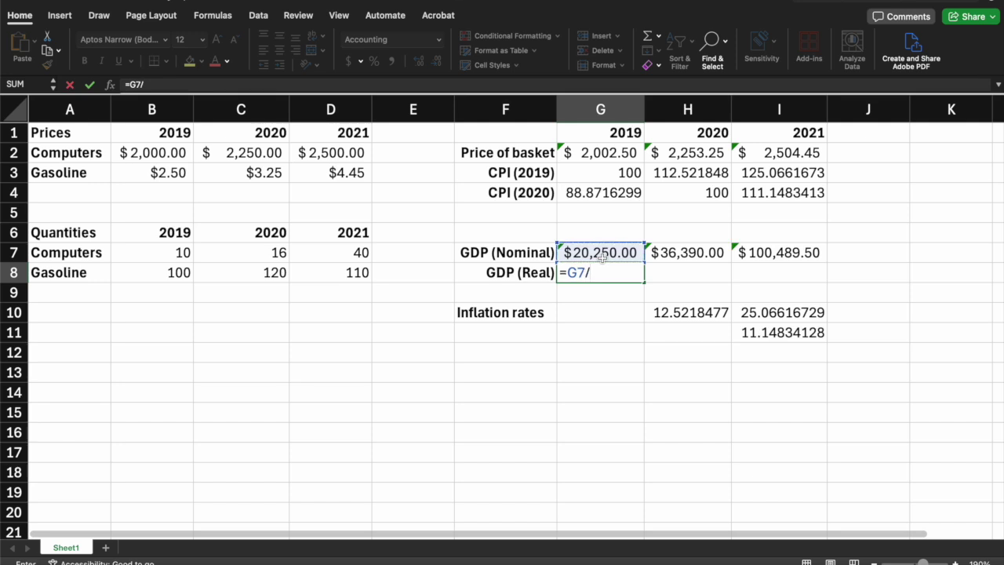
{"action": "scroll", "coordinate": [619, 174], "scroll_direction": "down", "scroll_amount": 1}
{"action": "left_click", "coordinate": [619, 174]}
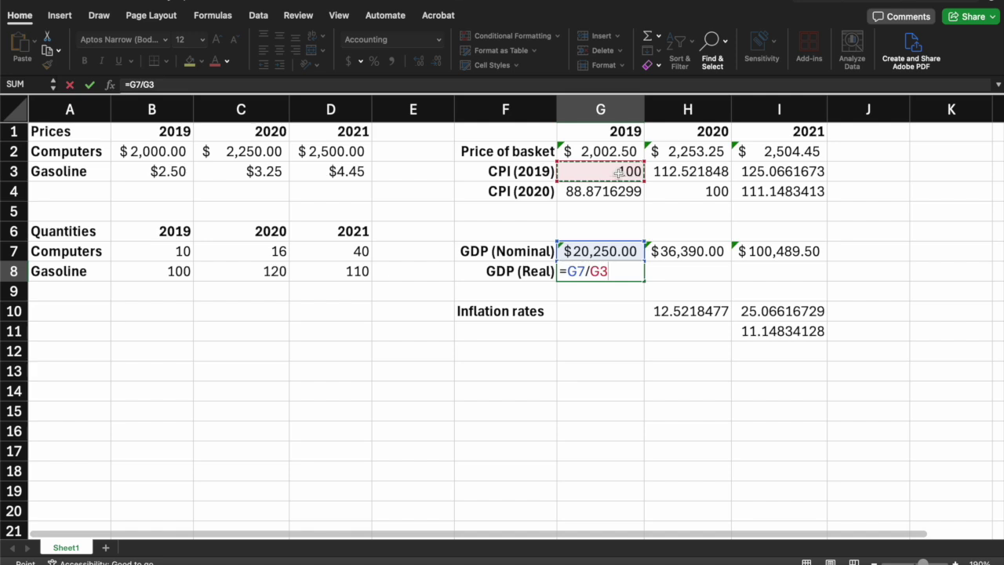
{"action": "type", "text": "*100"}
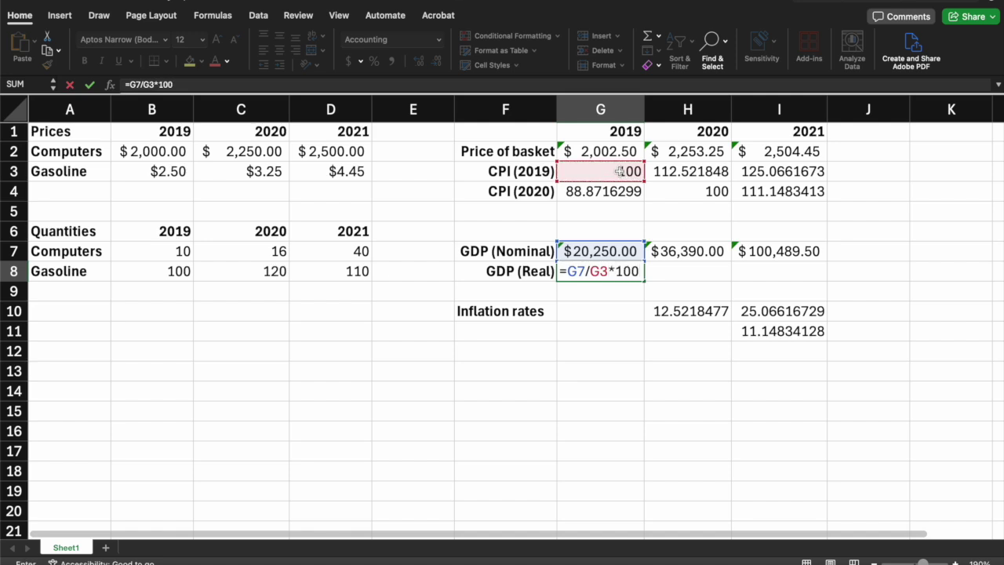
{"action": "key", "text": "Return"}
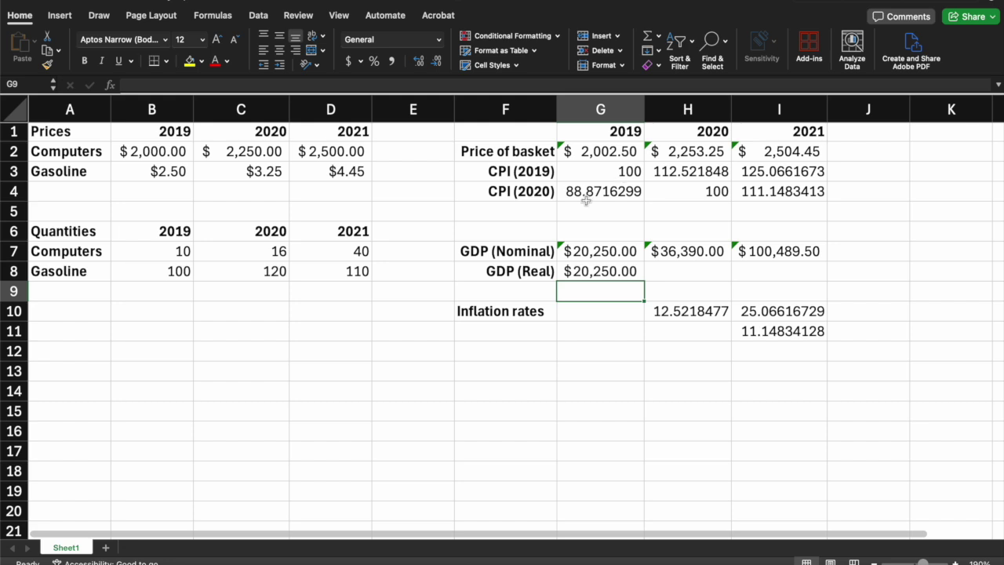
Check the real GDP formula in G8 and fill it across to H8:I8 for 2020 and 2021
{"action": "left_click", "coordinate": [606, 273]}
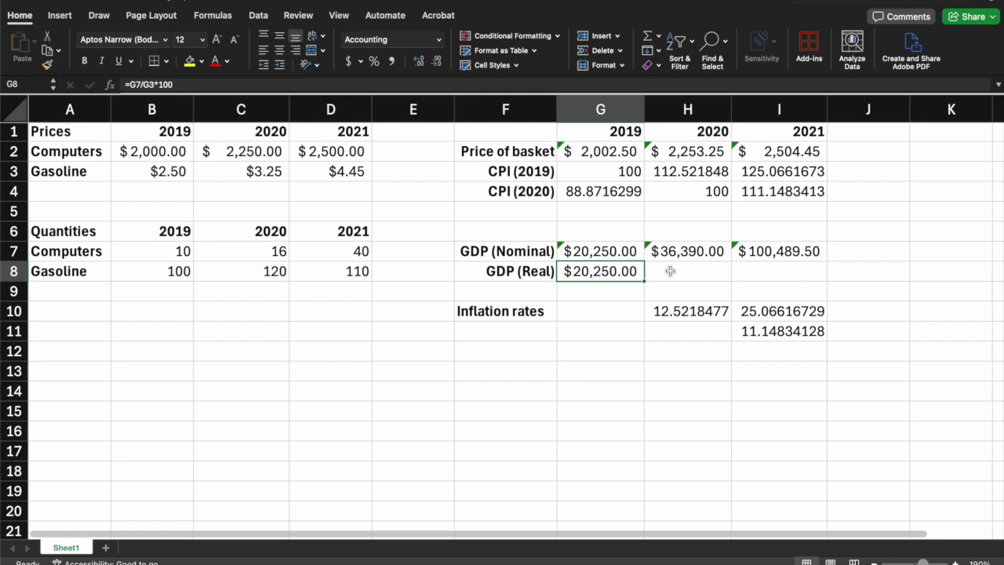
{"action": "key", "text": "F2"}
{"action": "key", "text": "Return"}
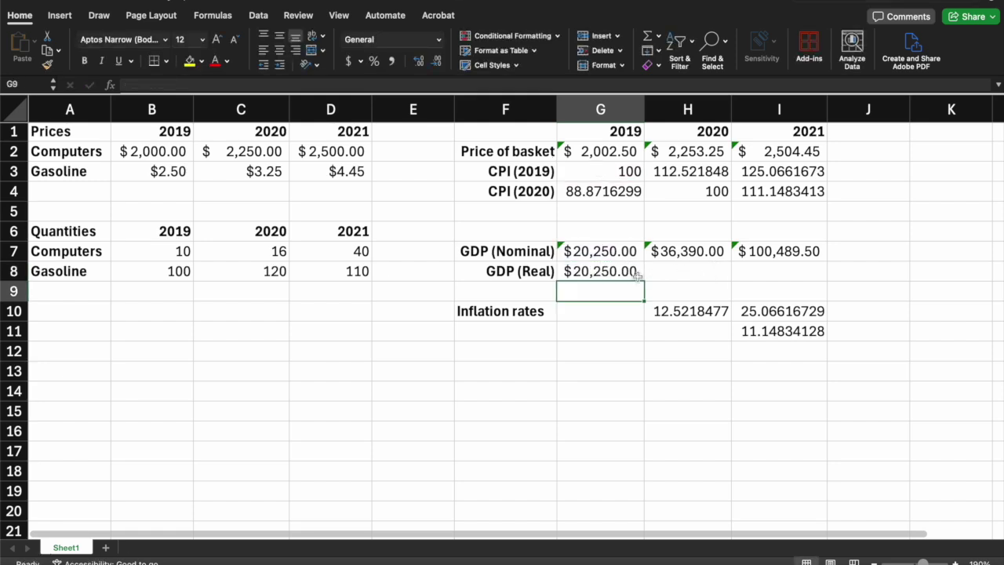
{"action": "left_click", "coordinate": [612, 274]}
{"action": "left_click_drag", "start_coordinate": [645, 280], "coordinate": [787, 283]}
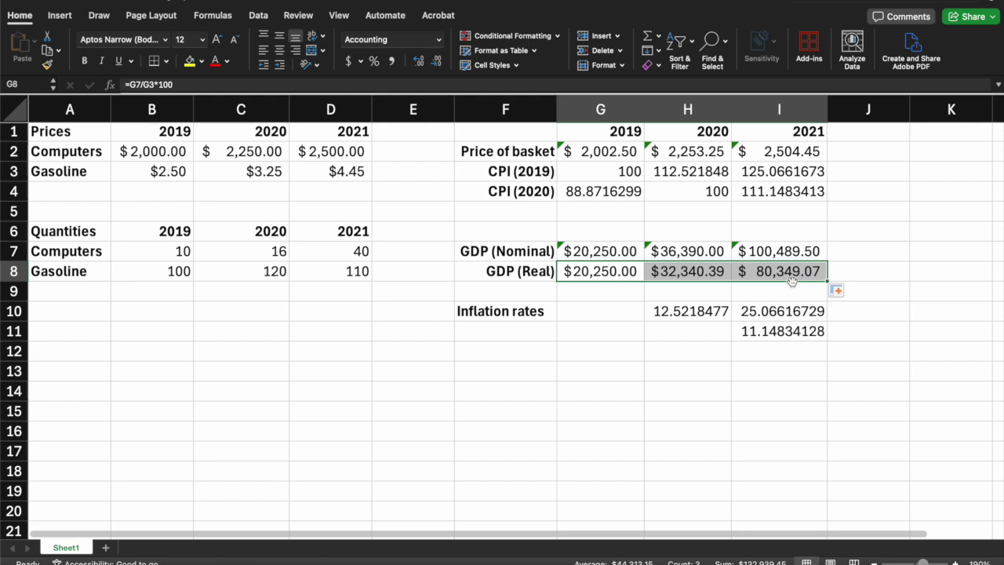
Check the cell references of the 2020 real GDP formula in H8 and compare the real GDP values across G8:I8
{"action": "double_click", "coordinate": [681, 273]}
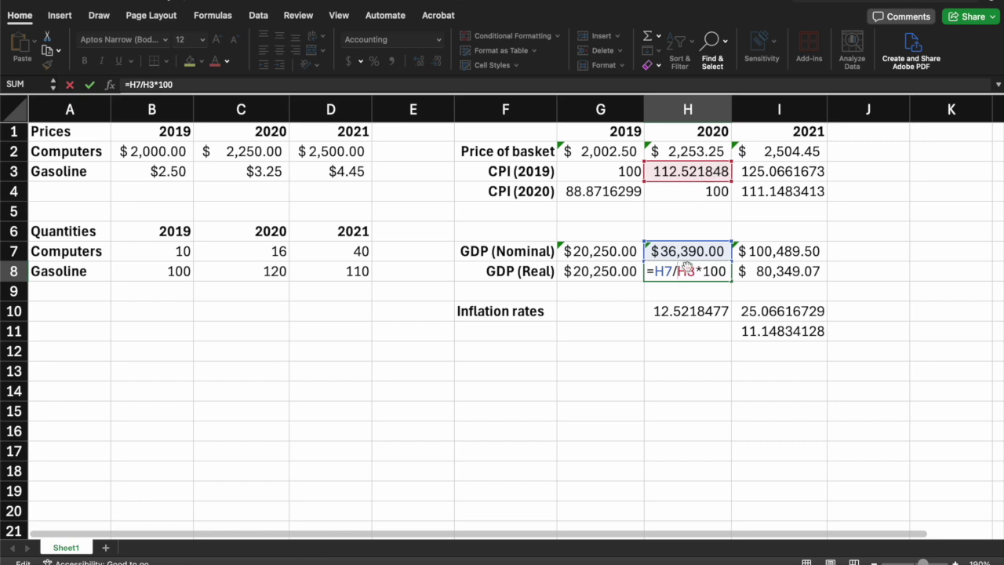
{"action": "key", "text": "Return"}
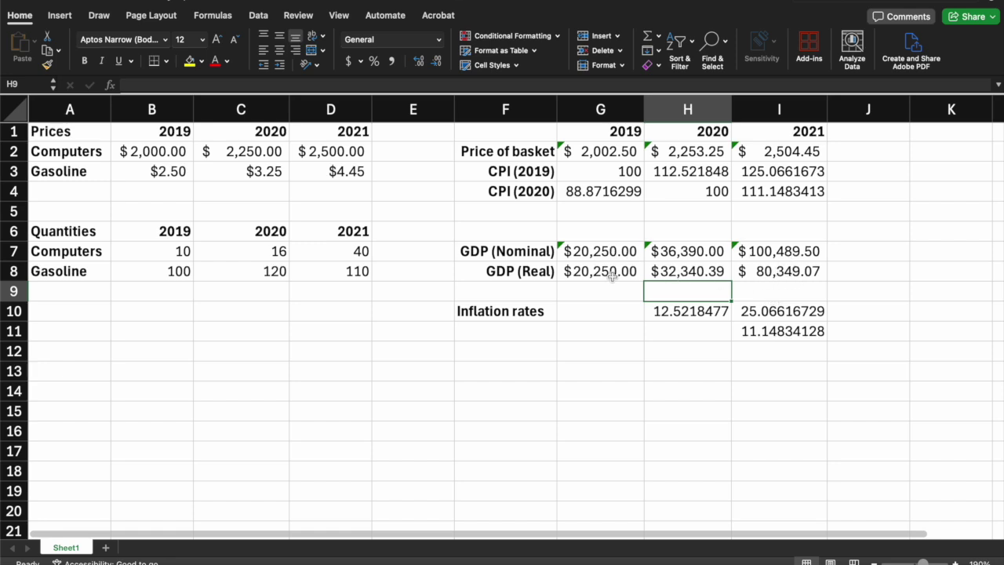
{"action": "left_click_drag", "start_coordinate": [601, 273], "coordinate": [741, 270]}
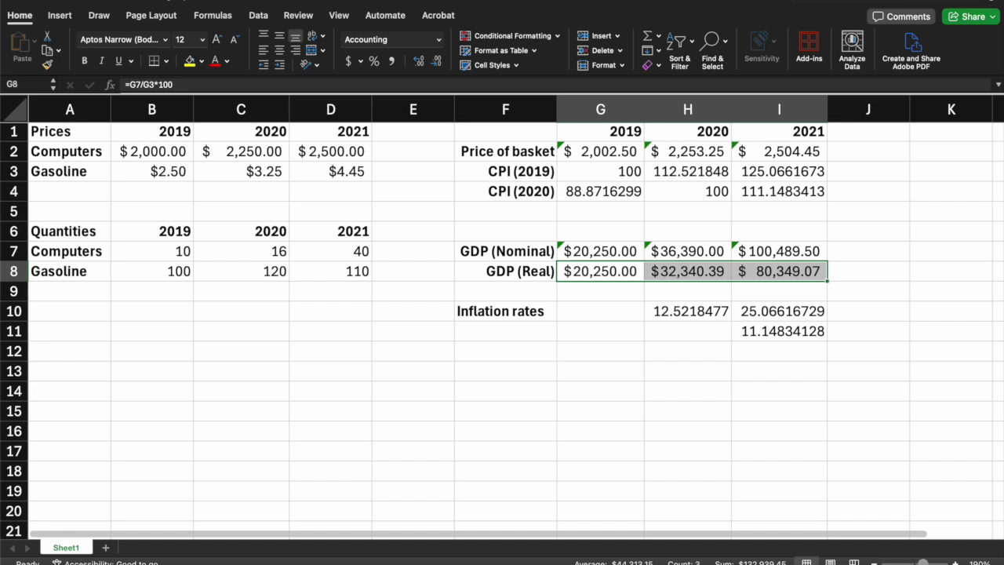
{"action": "left_click", "coordinate": [779, 276]}
{"action": "left_click", "coordinate": [689, 276]}
{"action": "left_click", "coordinate": [604, 271]}
{"action": "left_click", "coordinate": [676, 279]}
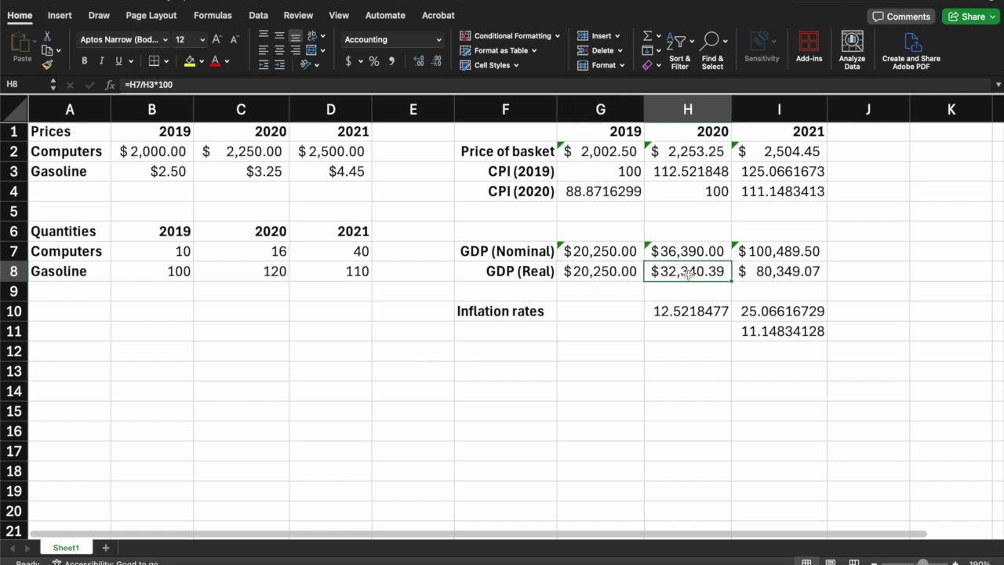
{"action": "left_click_drag", "start_coordinate": [597, 276], "coordinate": [673, 275]}
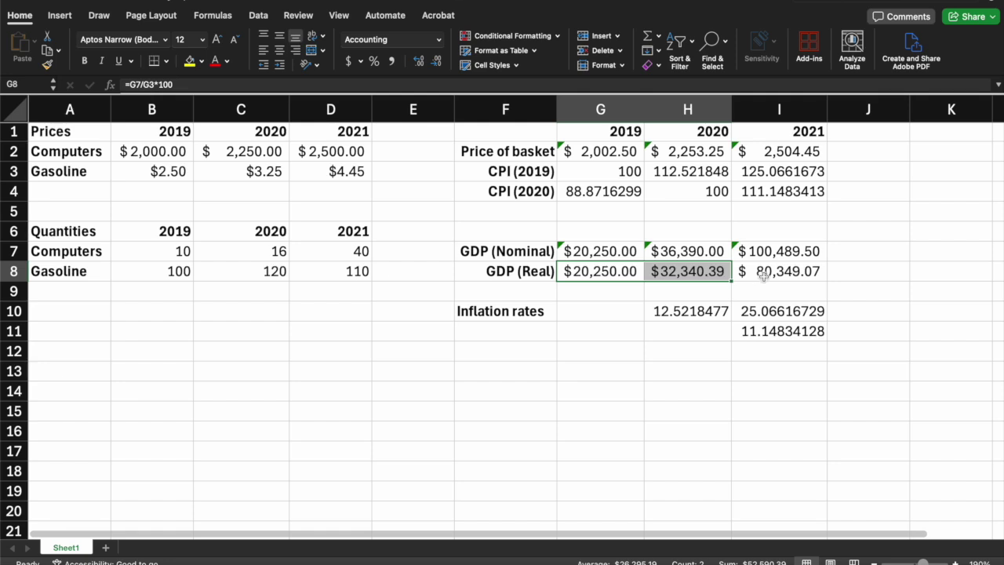
Compare nominal and real GDP for 2020 and 2021 in H7:I8, and review the whole real GDP row G8:I8
{"action": "left_click", "coordinate": [684, 252]}
{"action": "left_click", "coordinate": [684, 272]}
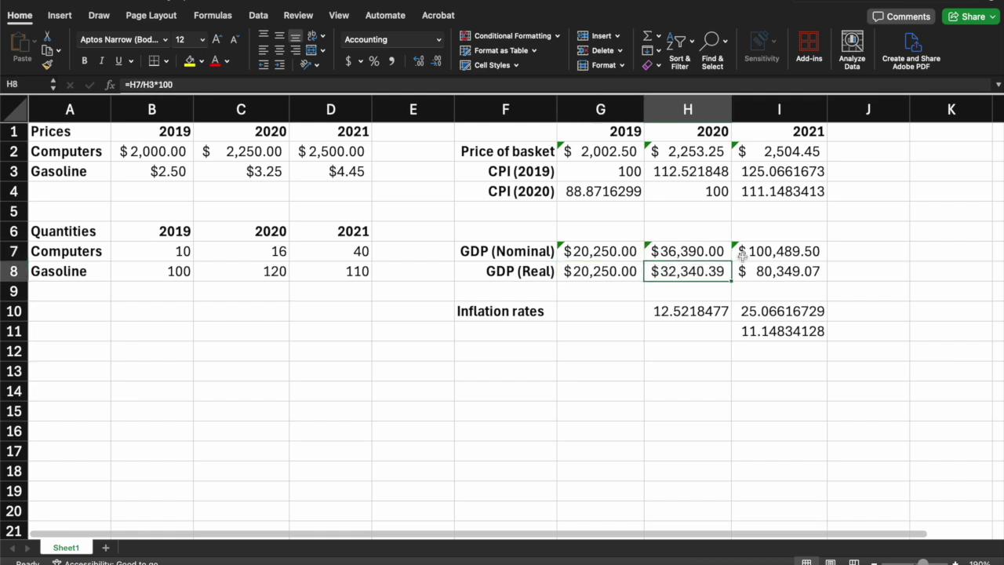
{"action": "left_click", "coordinate": [742, 253]}
{"action": "left_click", "coordinate": [766, 272]}
{"action": "left_click", "coordinate": [771, 253]}
{"action": "left_click", "coordinate": [686, 257]}
{"action": "left_click", "coordinate": [764, 255]}
{"action": "left_click", "coordinate": [678, 256]}
{"action": "left_click", "coordinate": [778, 253]}
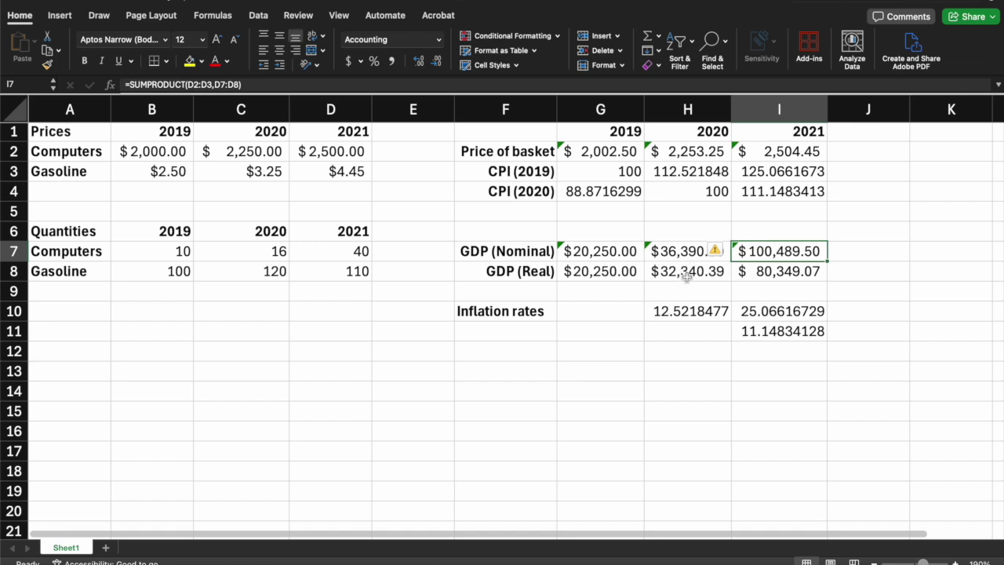
{"action": "left_click_drag", "start_coordinate": [610, 272], "coordinate": [785, 284]}
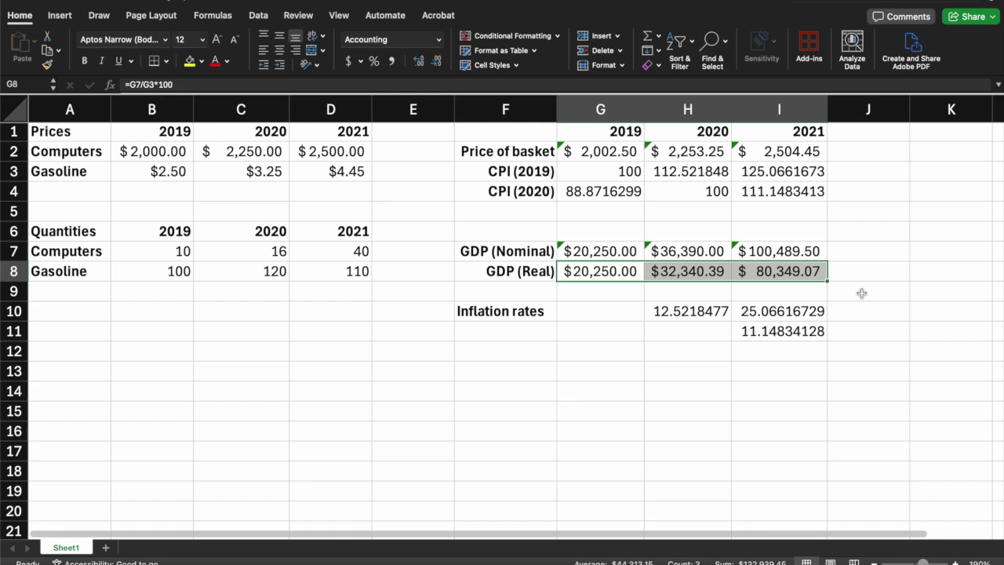